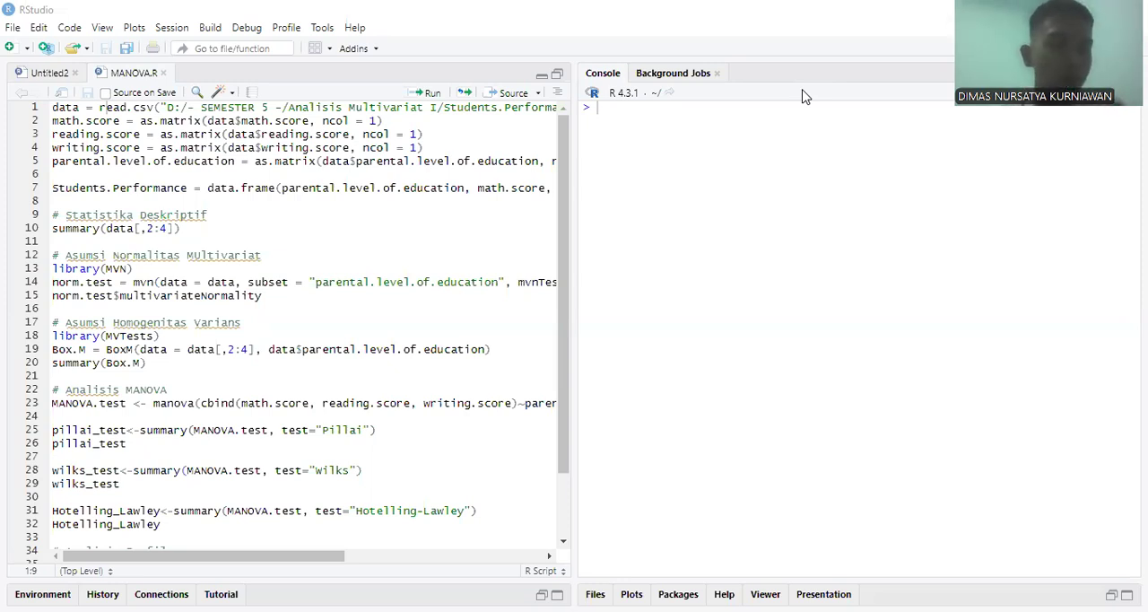
Step: Run the read.csv line of the MANOVA.R script to load Students.Performance.csv into data
left_click(73, 111)
left_click(345, 111)
key("Right")
key("Right")
key("Right")
key("Right")
key("Right")
key("Right")
key("Right")
key("Right")
key("Right")
key("Right")
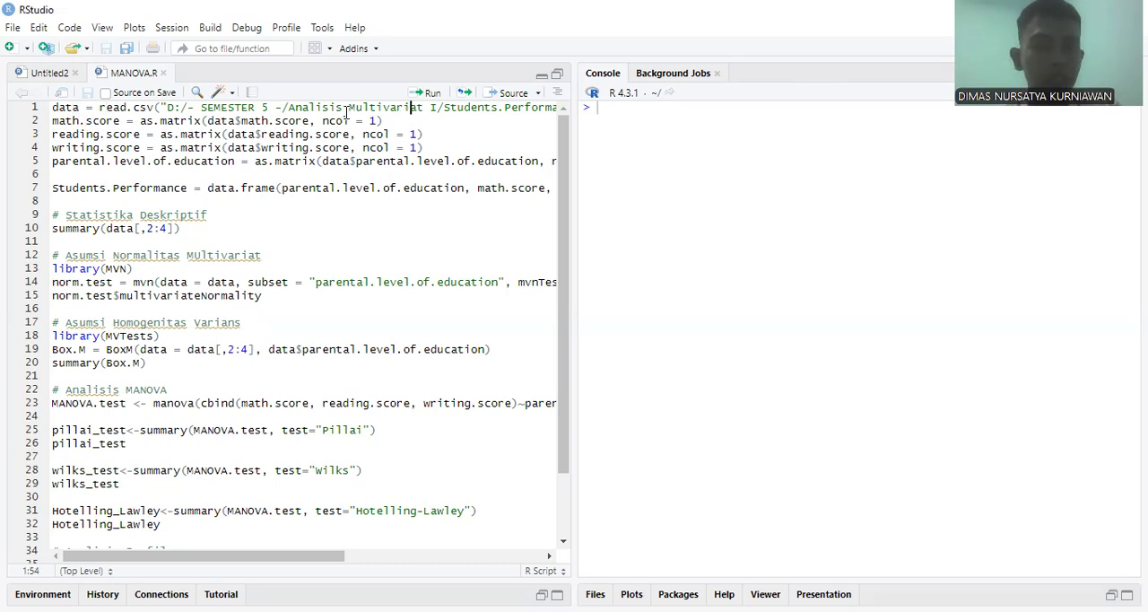
key("Left")
key("Left")
key("Left")
key("Left")
key("Left")
key("Left")
key("Left")
key("Left")
key("Left")
key("Left")
key("Left")
key("Left")
key("Left")
key("Left")
key("Left")
key("Left")
key("Left")
key("Left")
key("Left")
key("Left")
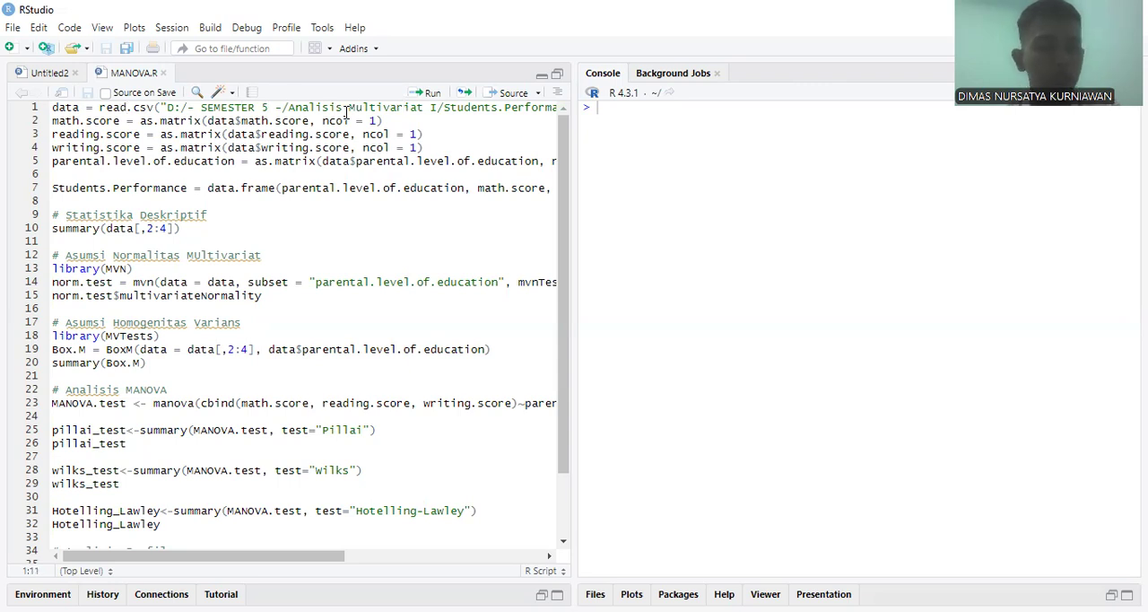
key("Right")
key("Right")
key("Right")
key("Right")
key("Right")
key("Right")
key("Right")
key("Right")
key("Right")
key("Right")
key("Right")
key("Right")
key("Right")
key("Right")
key("Right")
key("Right")
key("Right")
key("Right")
key("Right")
key("Right")
key("Right")
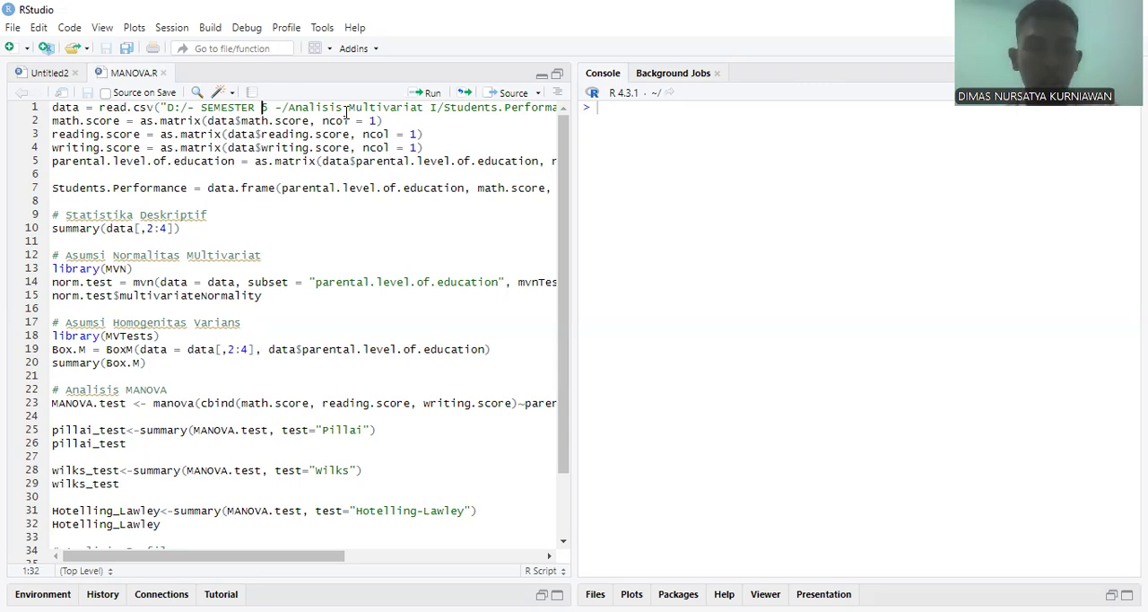
key("Right")
key("Right")
key("Right")
key("Right")
key("Right")
key("Right")
key("Right")
key("Right")
key("Right")
key("Right")
key("Right")
key("Right")
key("Right")
key("Right")
key("Left")
key("Left")
key("Left")
key("Left")
key("Left")
key("Left")
key("Left")
key("Left")
key("Left")
key("Left")
key("Left")
key("Left")
key("Left")
key("Left")
key("Left")
key("Left")
key("Left")
key("Left")
key("Left")
key("Left")
key("Left")
key("Left")
key("Left")
key("Left")
key("Left")
key("Left")
key("Left")
key("Left")
key("Left")
key("Left")
key("Left")
key("Left")
key("Left")
key("Left")
key("Left")
key("Left")
key("Left")
key("Left")
key("Left")
key("Left")
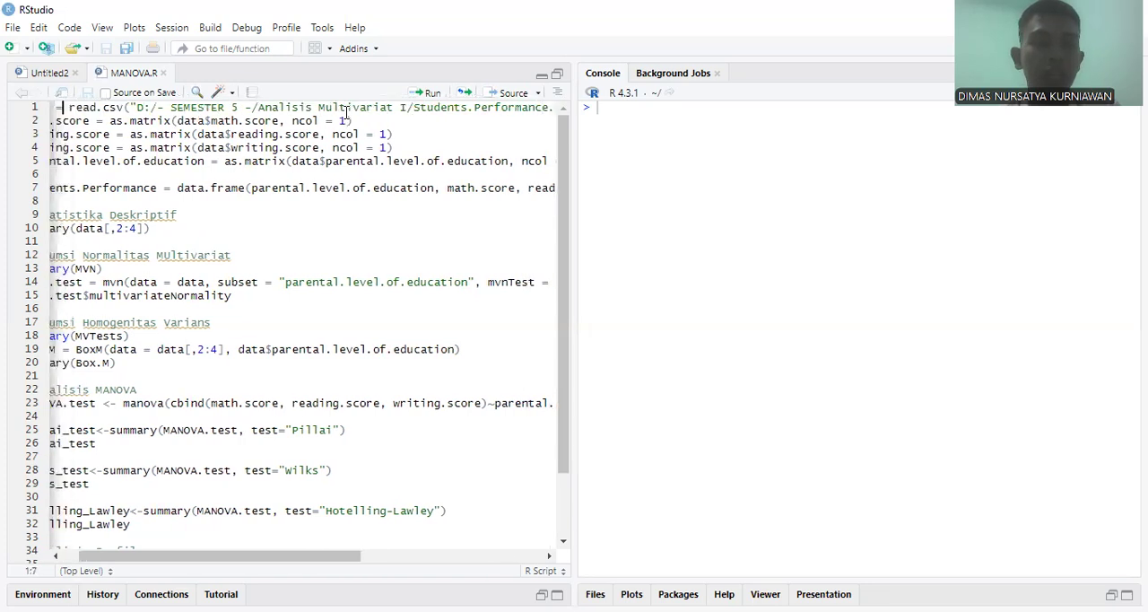
key("ctrl+Return")
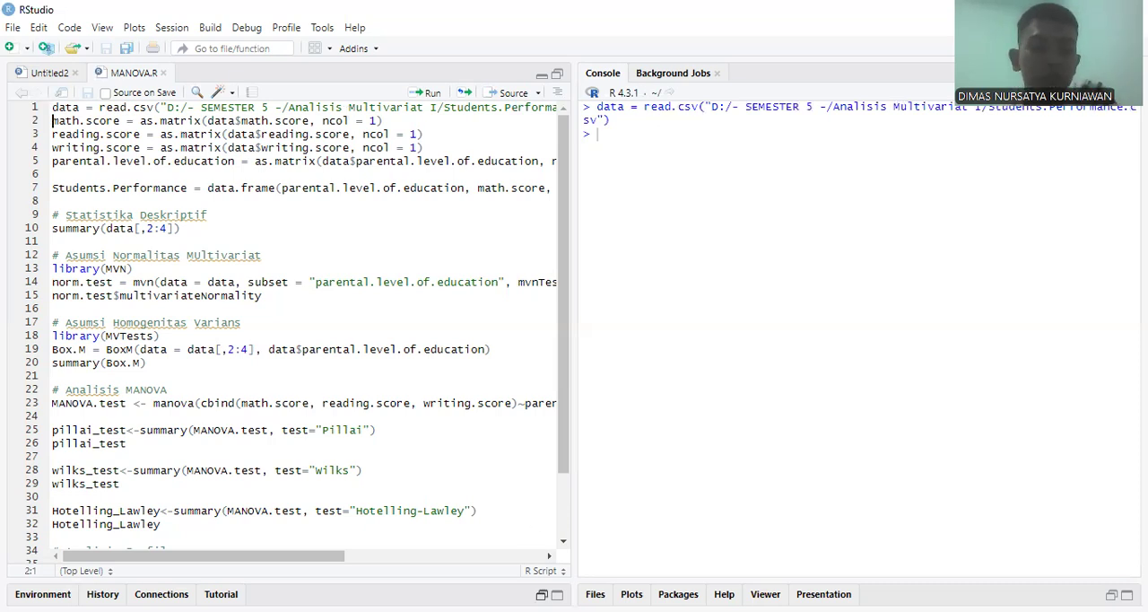
Step: Restore the Environment pane, open the data data frame and look through its rows
left_click(542, 595)
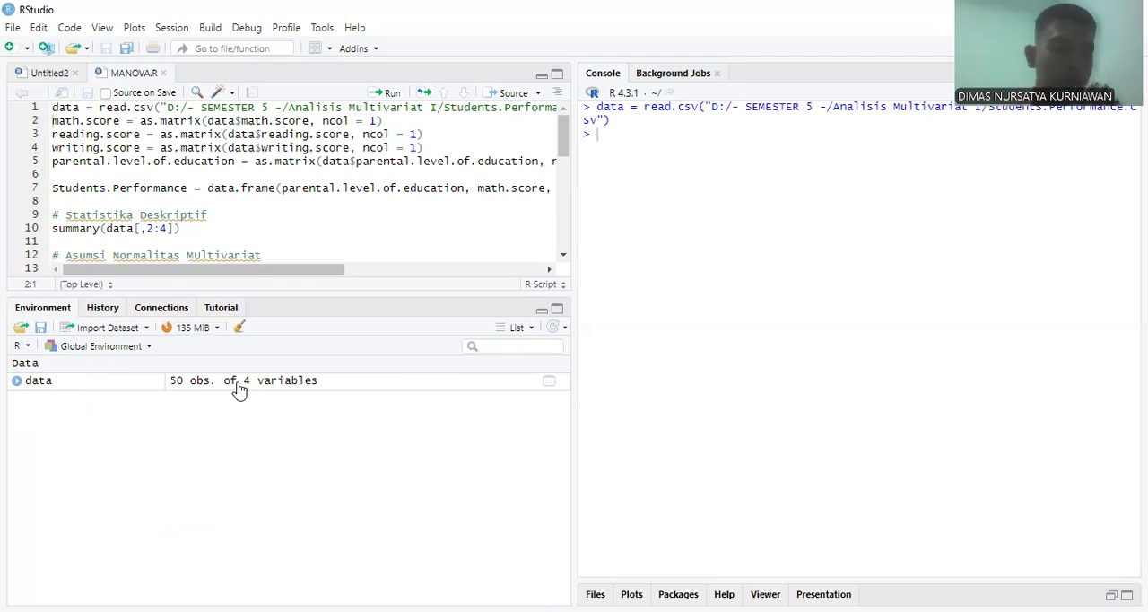
left_click(52, 389)
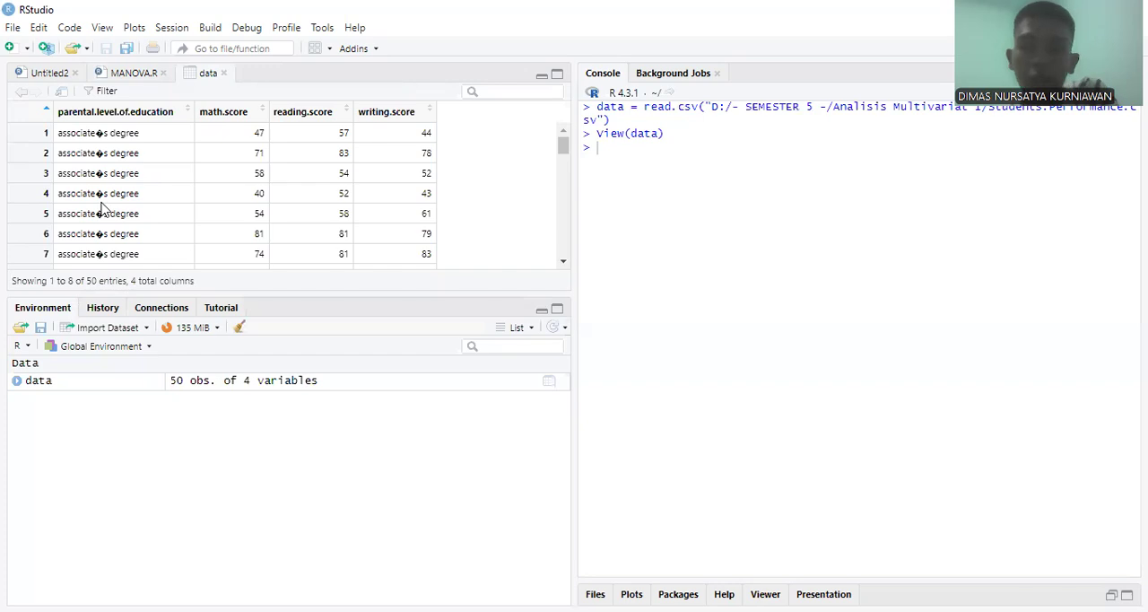
scroll(126, 224, "down", 5)
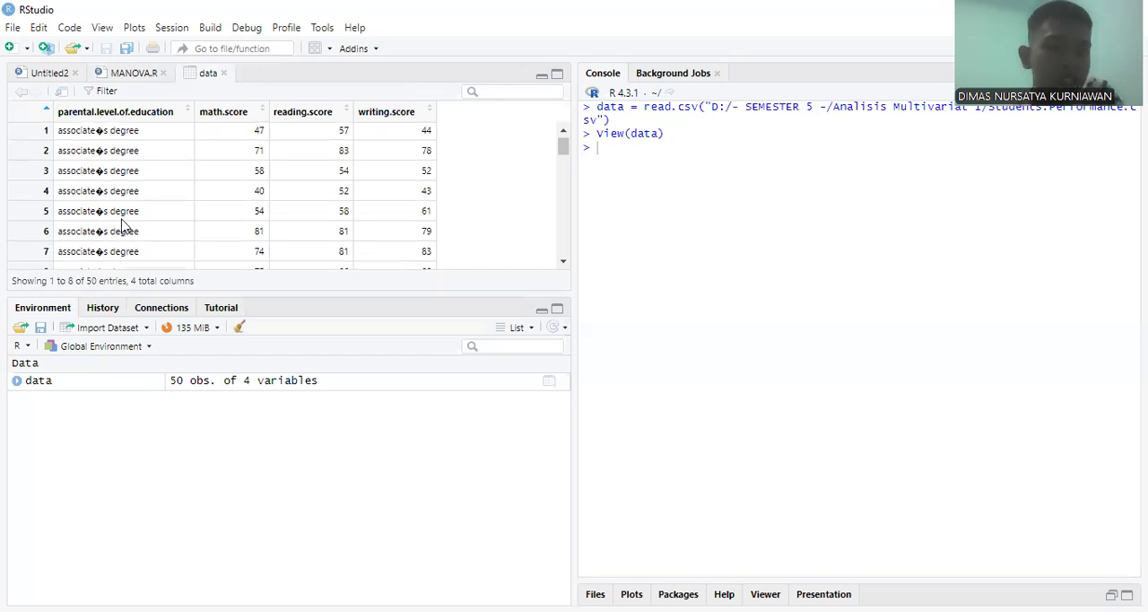
scroll(165, 225, "down", 9)
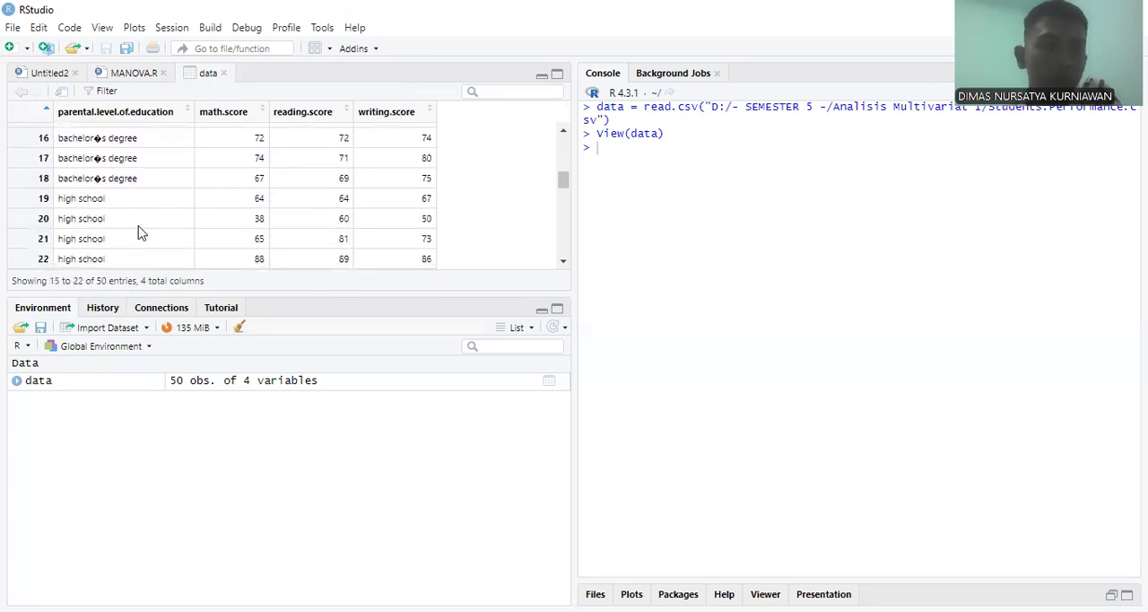
scroll(139, 232, "down", 15)
scroll(139, 233, "down", 8)
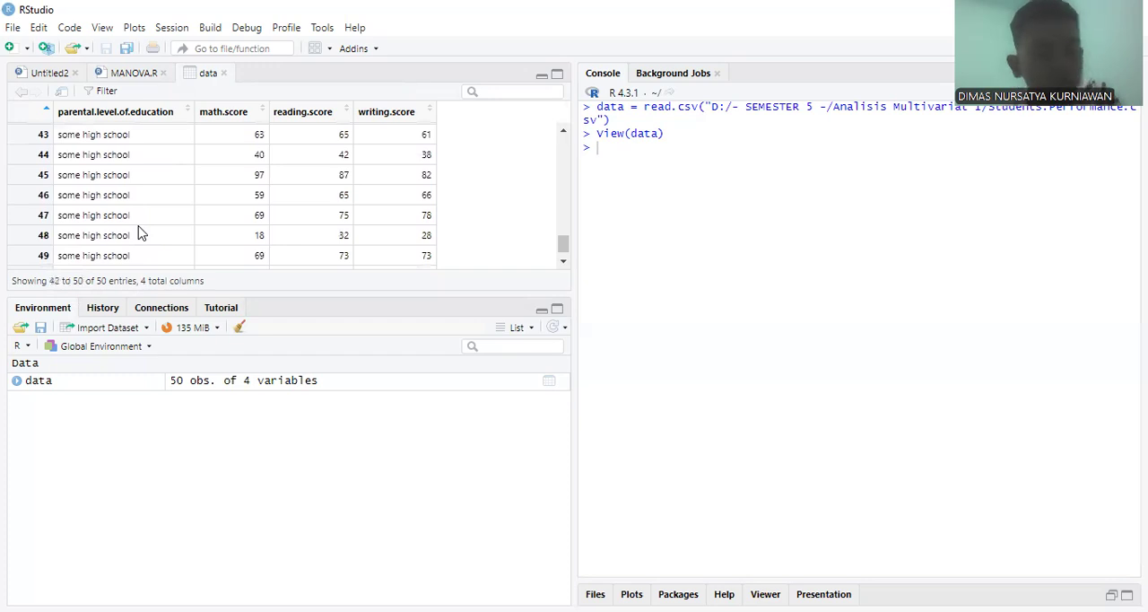
scroll(258, 172, "up", 15)
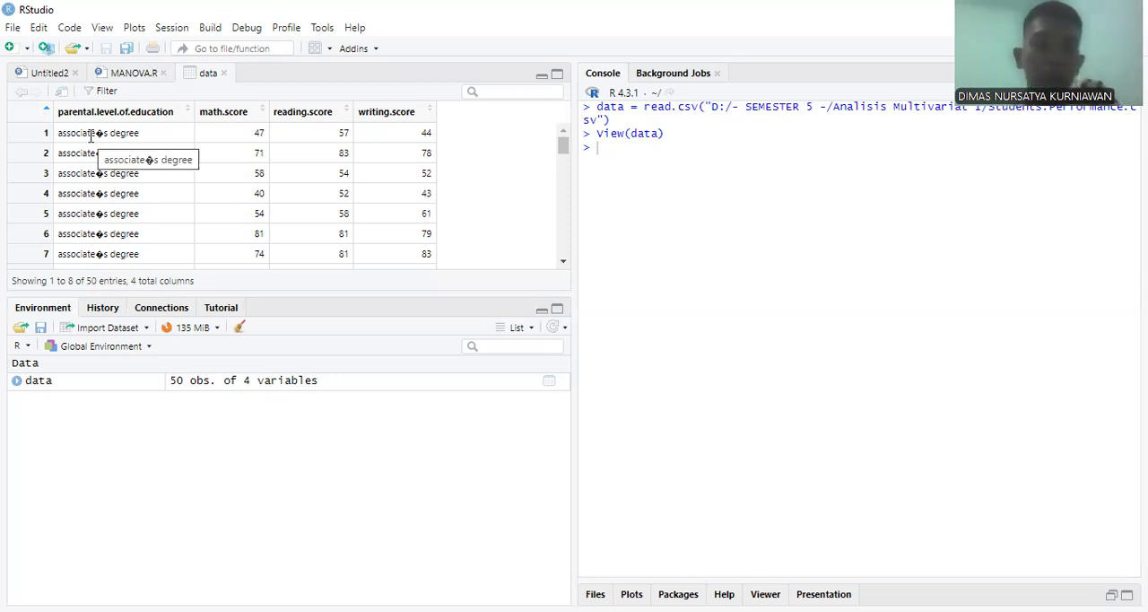
Step: Run the four as.matrix lines in MANOVA.R for math.score, reading.score, writing.score and parental.level.of.education
left_click(115, 75)
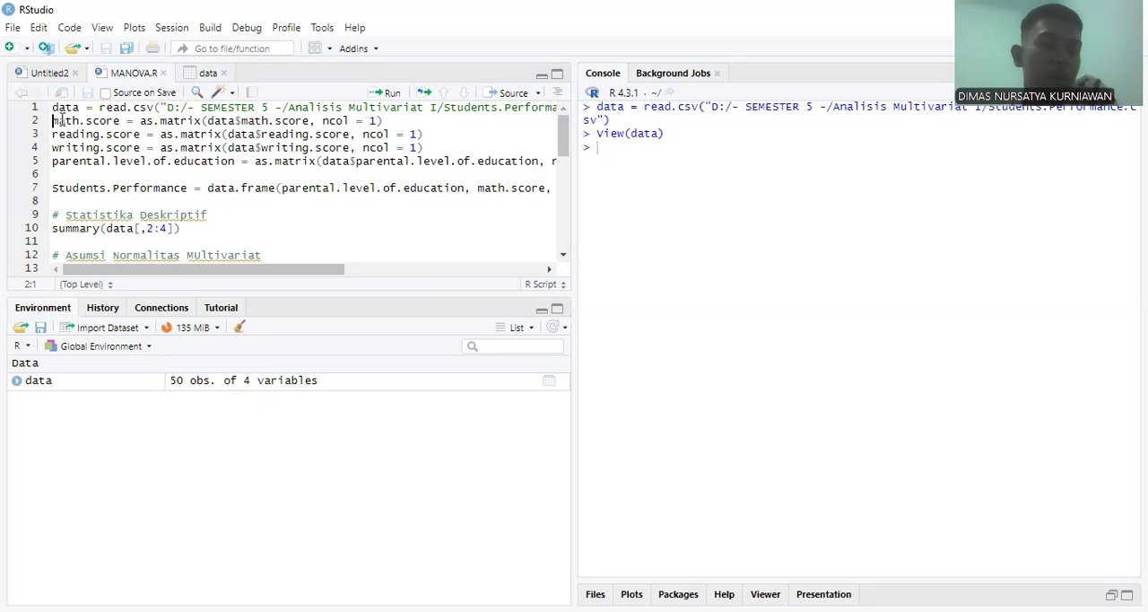
left_click_drag(53, 120, 122, 120)
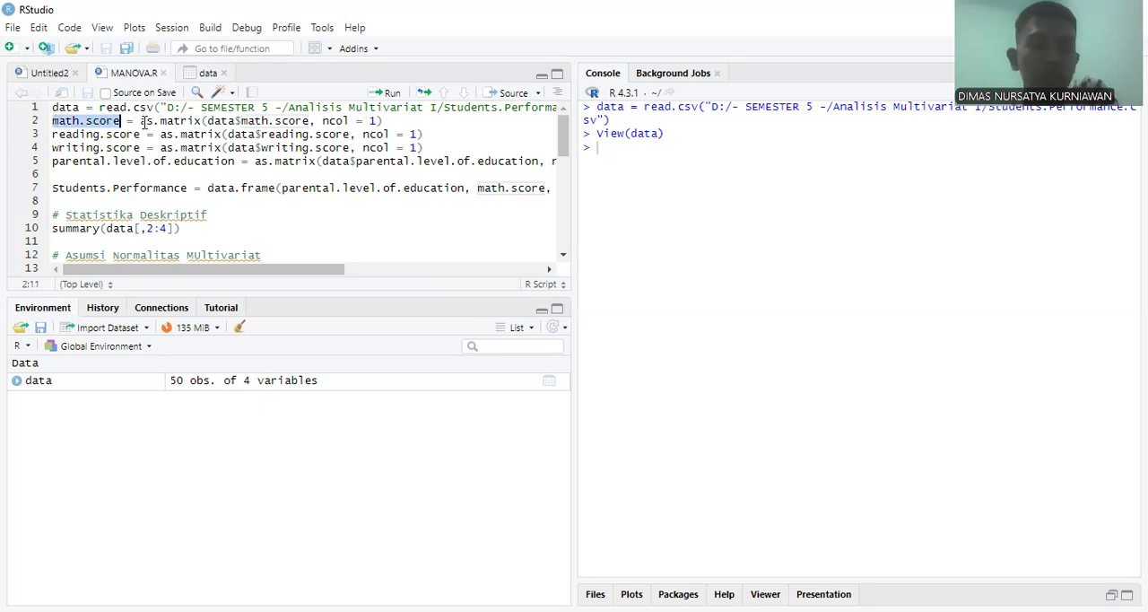
left_click(141, 120)
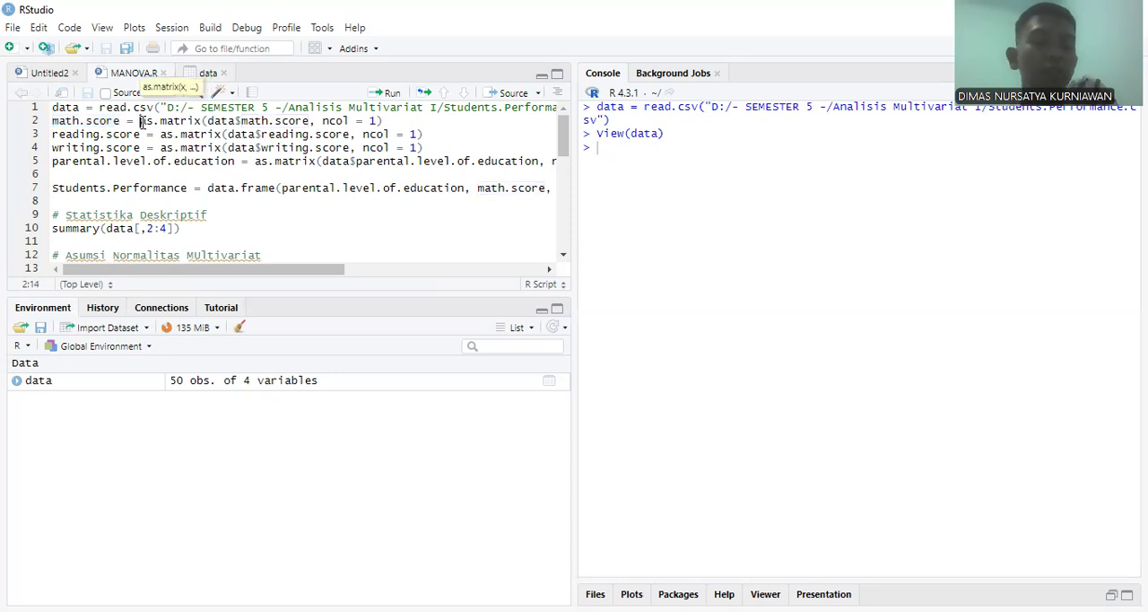
double_click(219, 120)
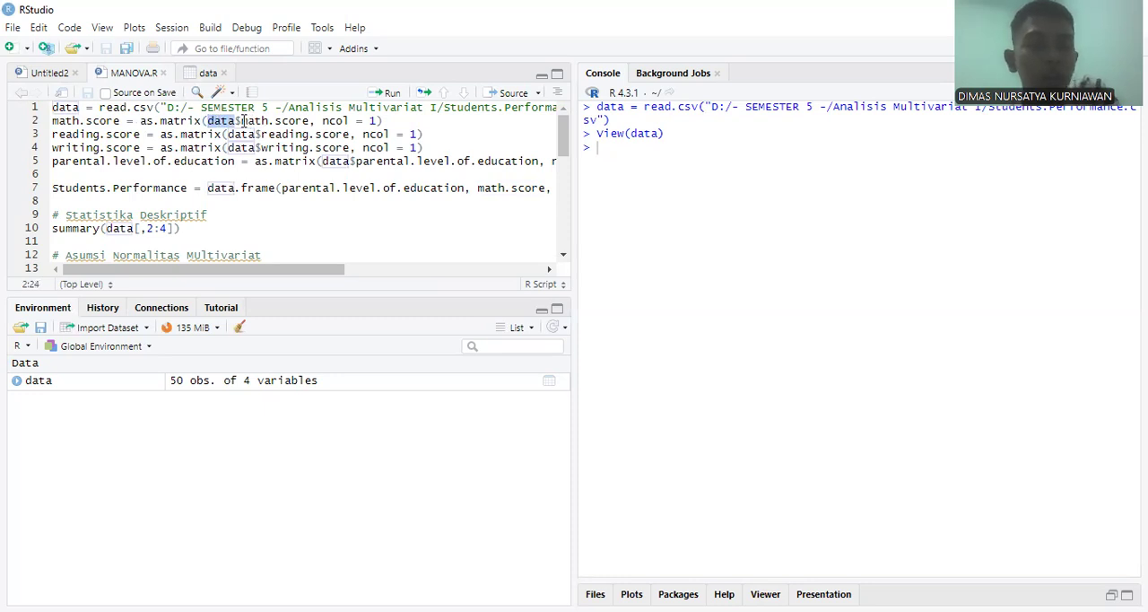
left_click_drag(240, 120, 289, 121)
left_click(404, 122)
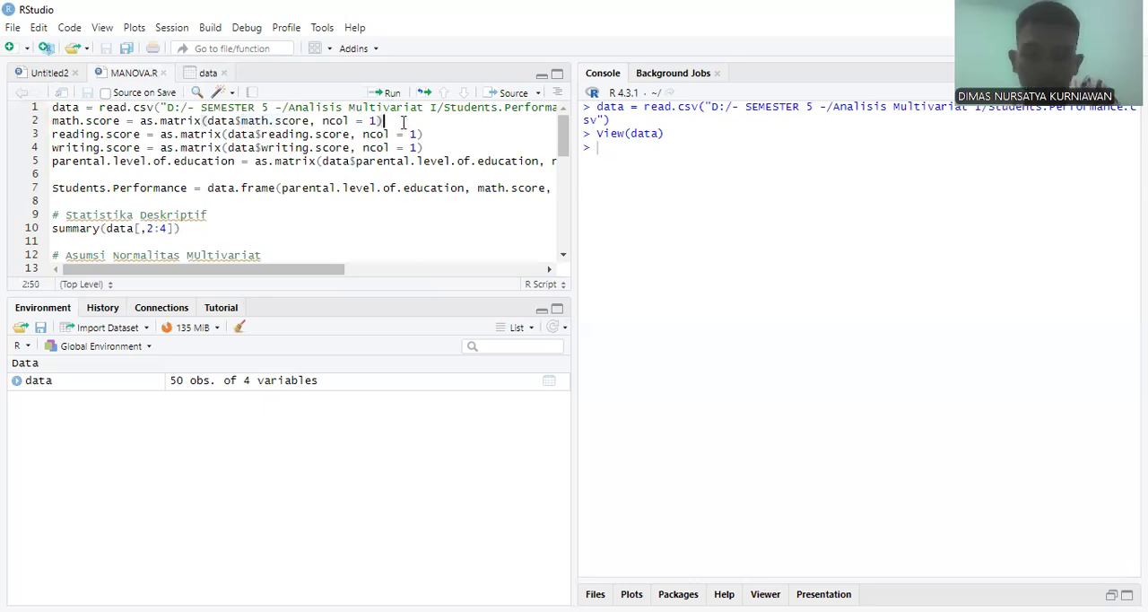
key("ctrl+Return")
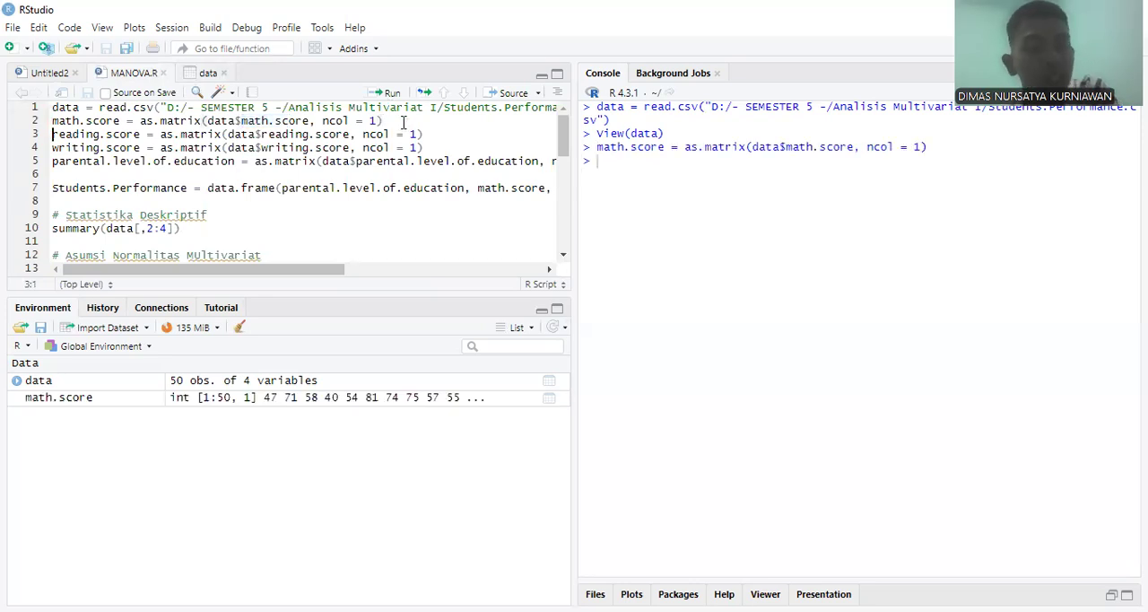
key("ctrl+Return")
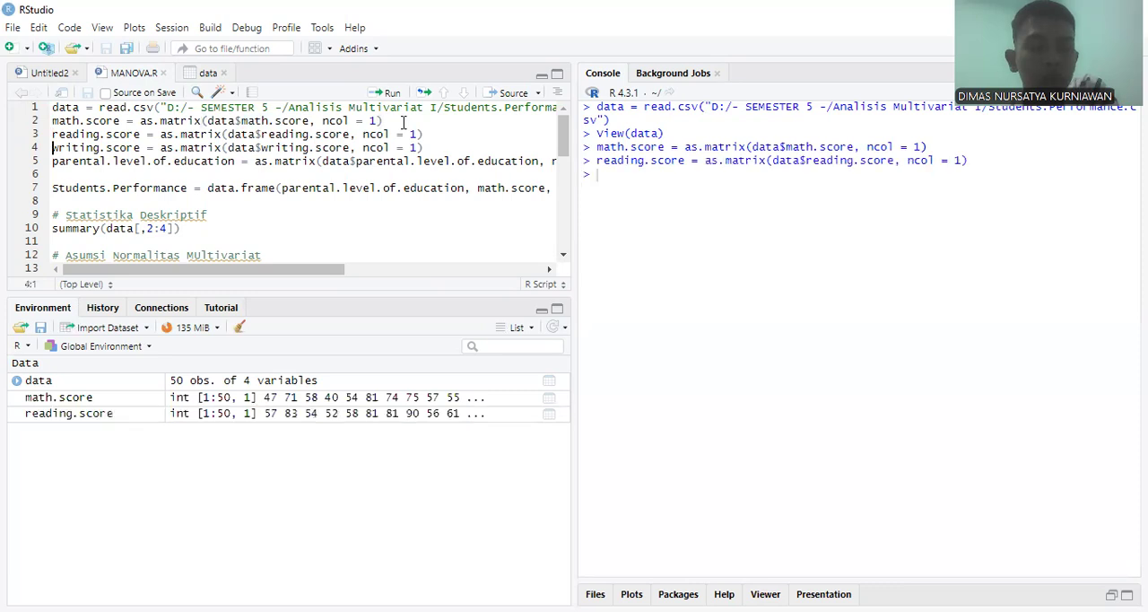
key("ctrl+Return")
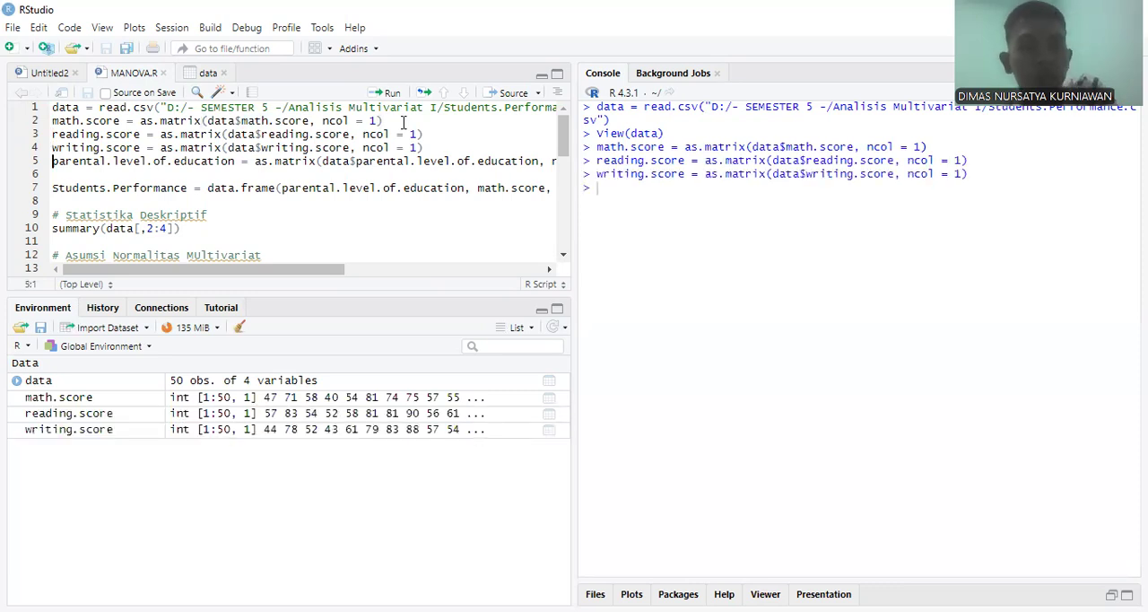
key("ctrl+Return")
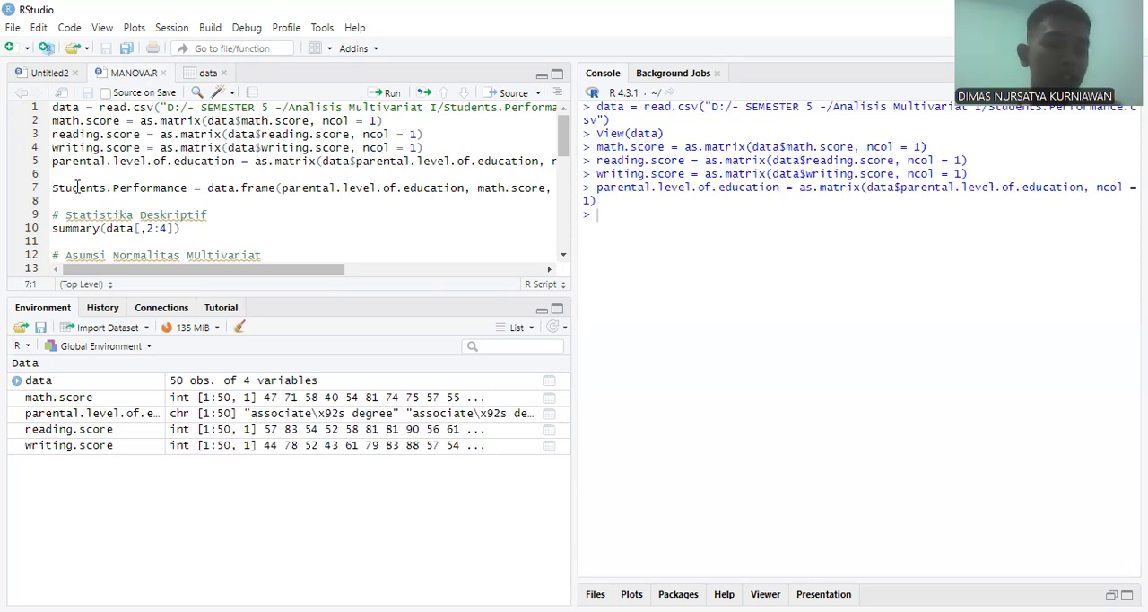
Step: Run the data.frame line that combines parental.level.of.education and the math, reading and writing scores into Students.Performance
left_click_drag(53, 187, 188, 187)
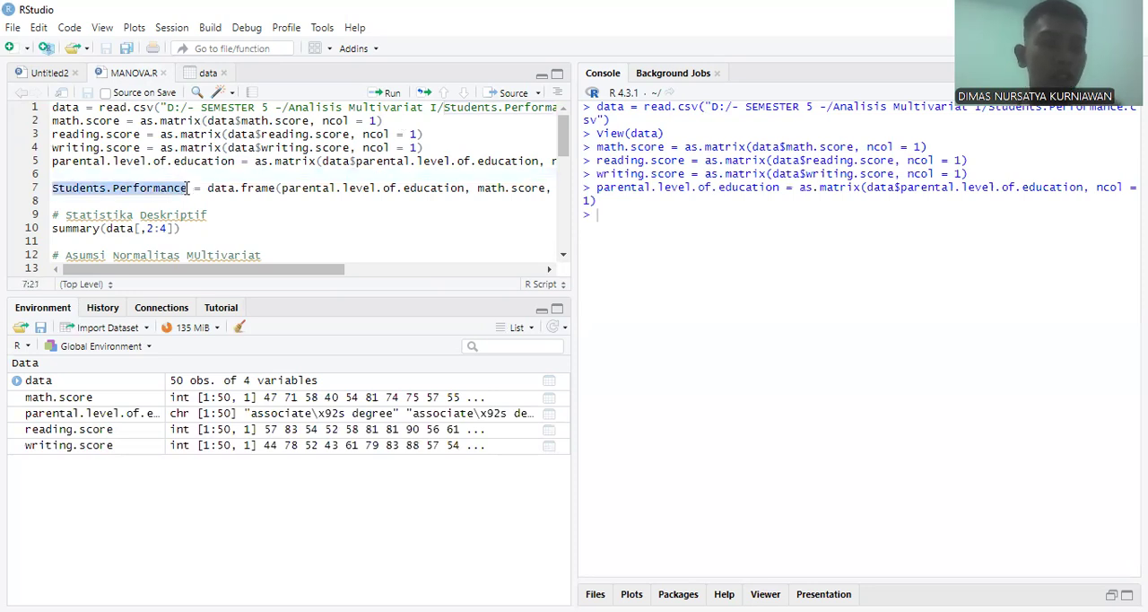
left_click(210, 187)
left_click_drag(287, 275, 359, 274)
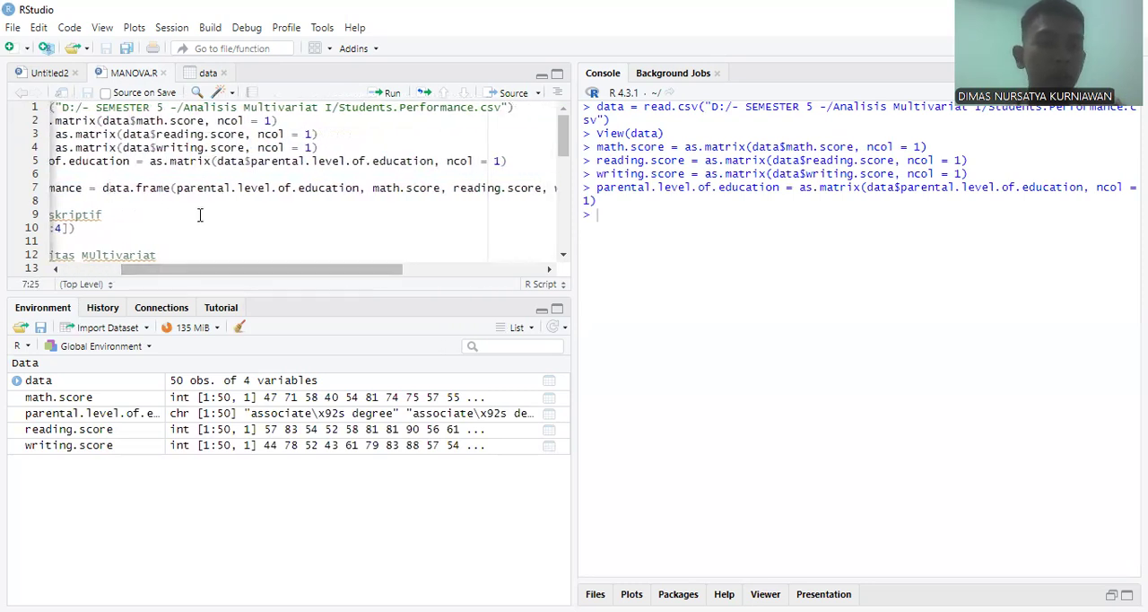
left_click_drag(341, 272, 259, 226)
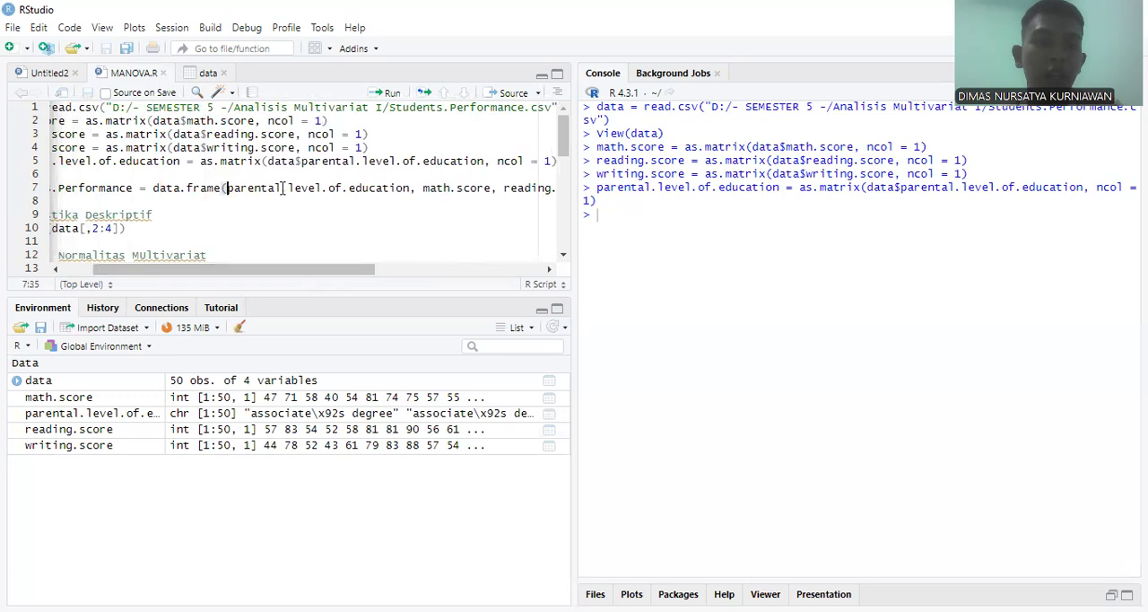
left_click_drag(228, 188, 493, 196)
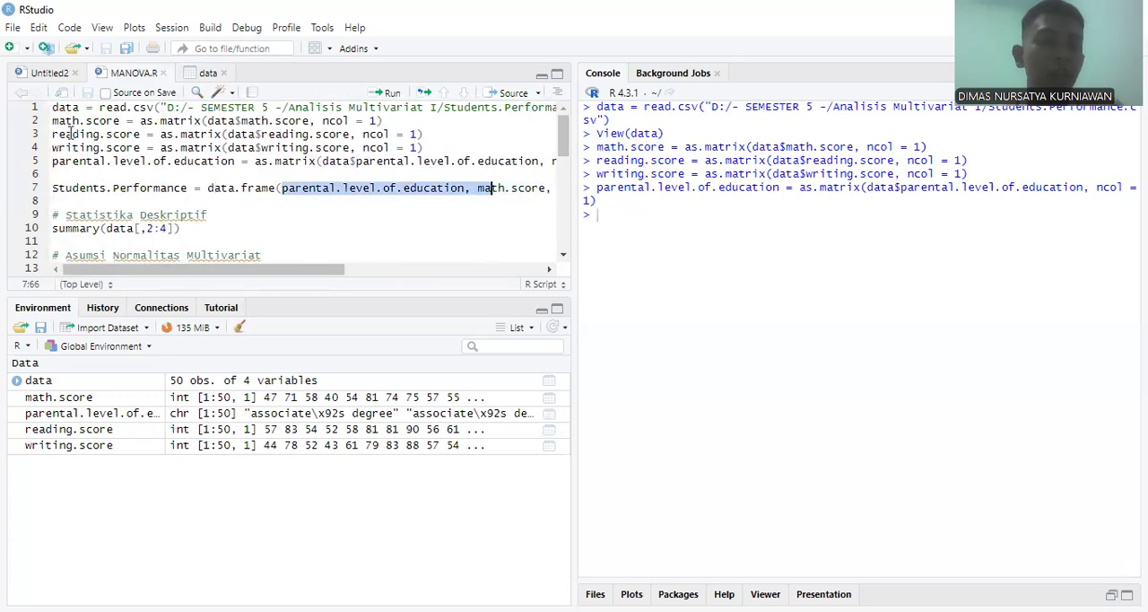
left_click_drag(56, 121, 150, 165)
left_click(150, 165)
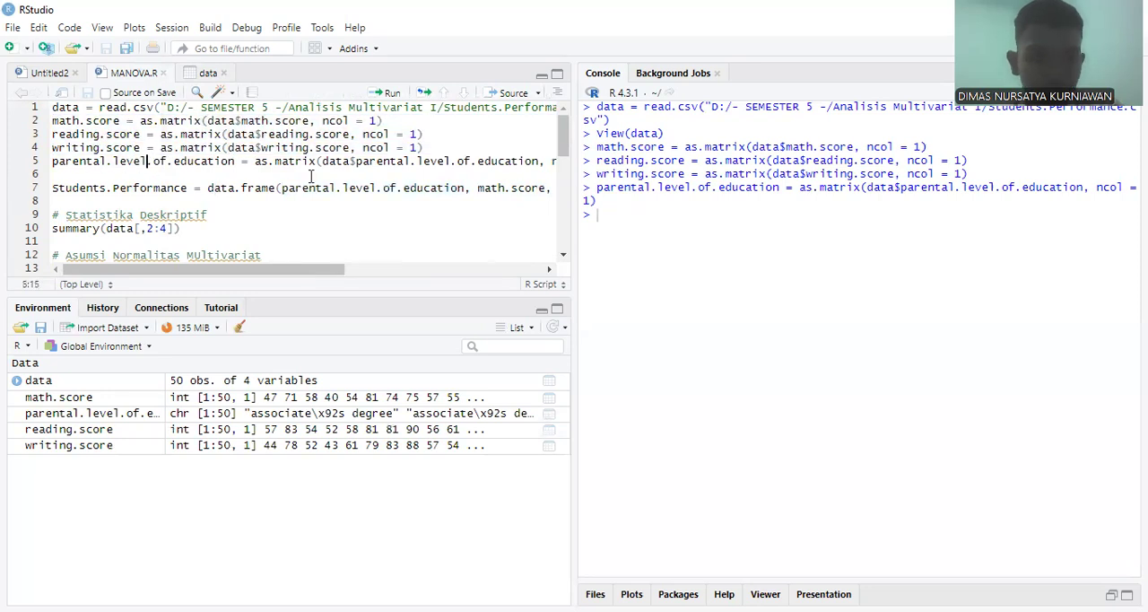
left_click(277, 189)
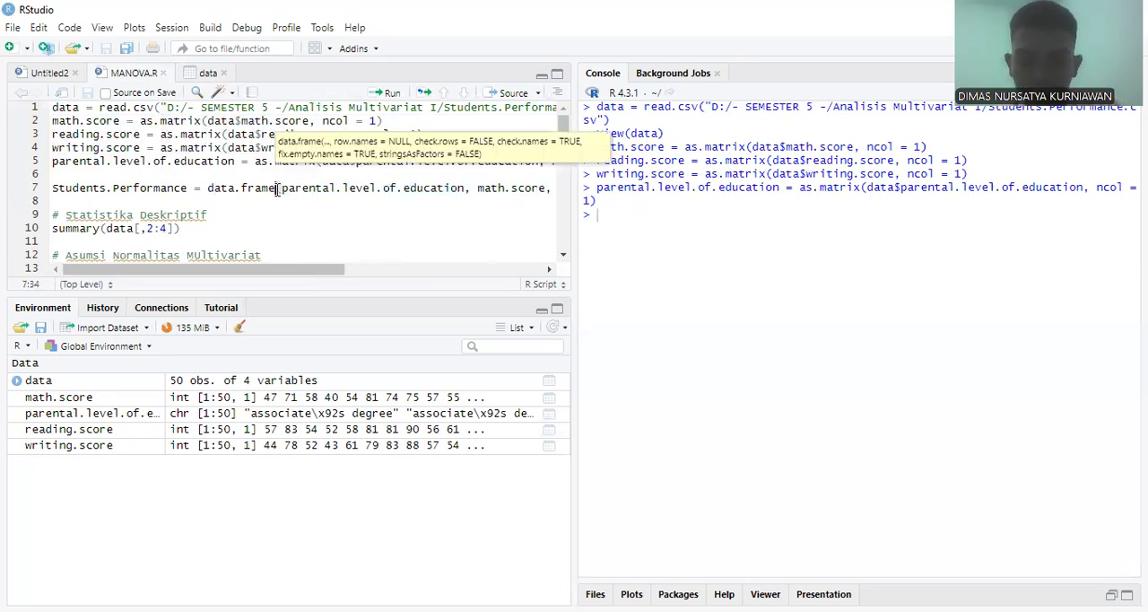
key("ctrl+Return")
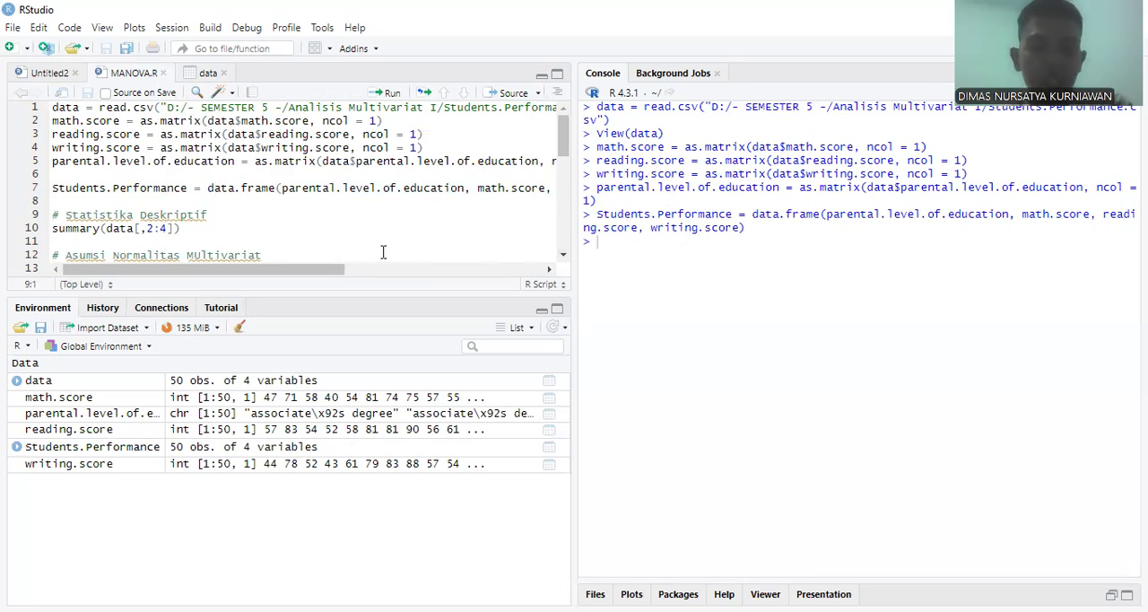
Step: Open the Students.Performance data frame and look through its rows
left_click(76, 450)
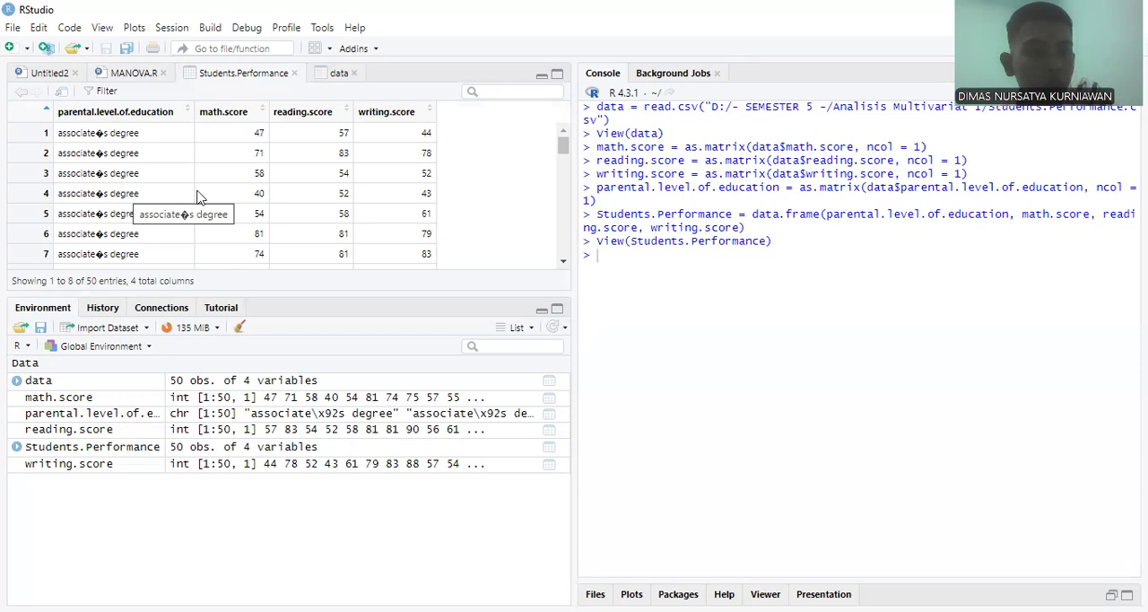
scroll(181, 235, "down", 8)
scroll(181, 235, "down", 5)
scroll(182, 235, "up", 13)
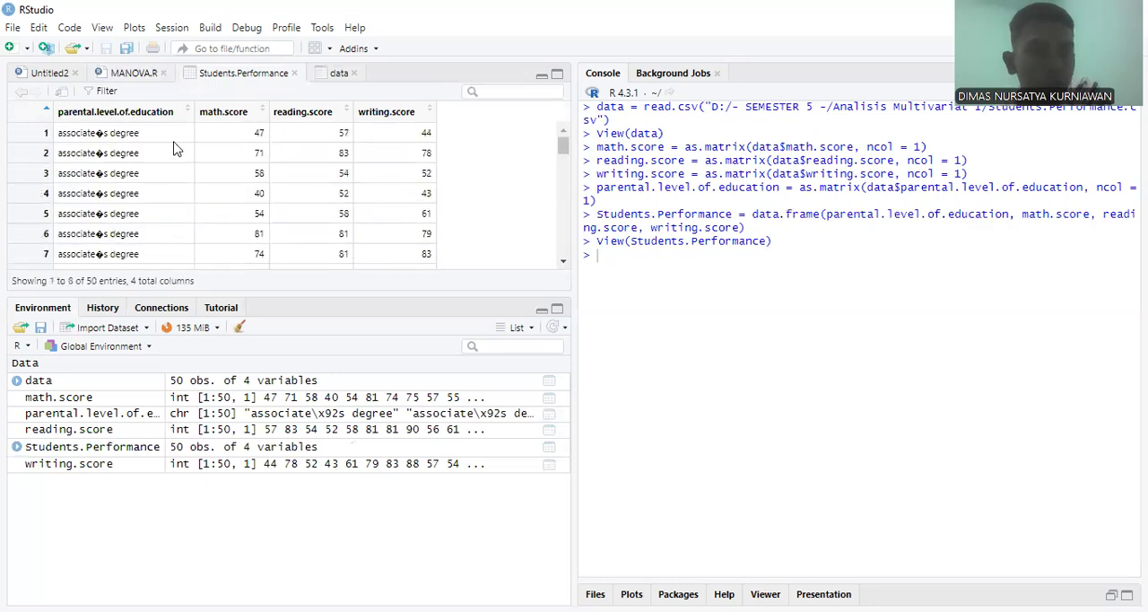
Step: Return to MANOVA.R and run summary(data[,2:4]) for descriptive statistics, checking the column positions in Students.Performance
left_click(132, 75)
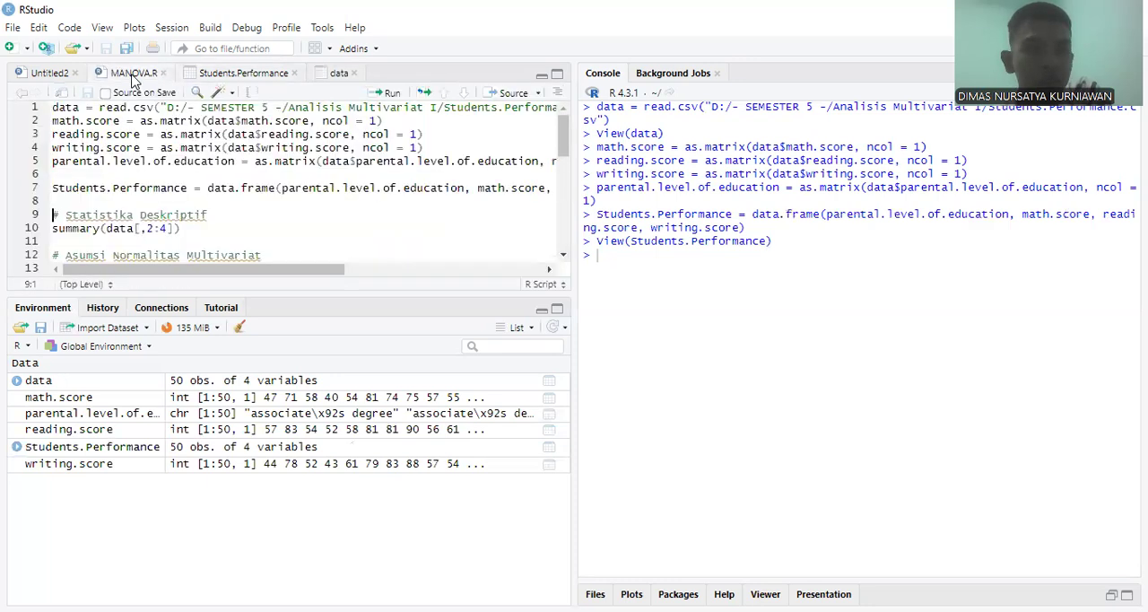
left_click(186, 236)
left_click(75, 228)
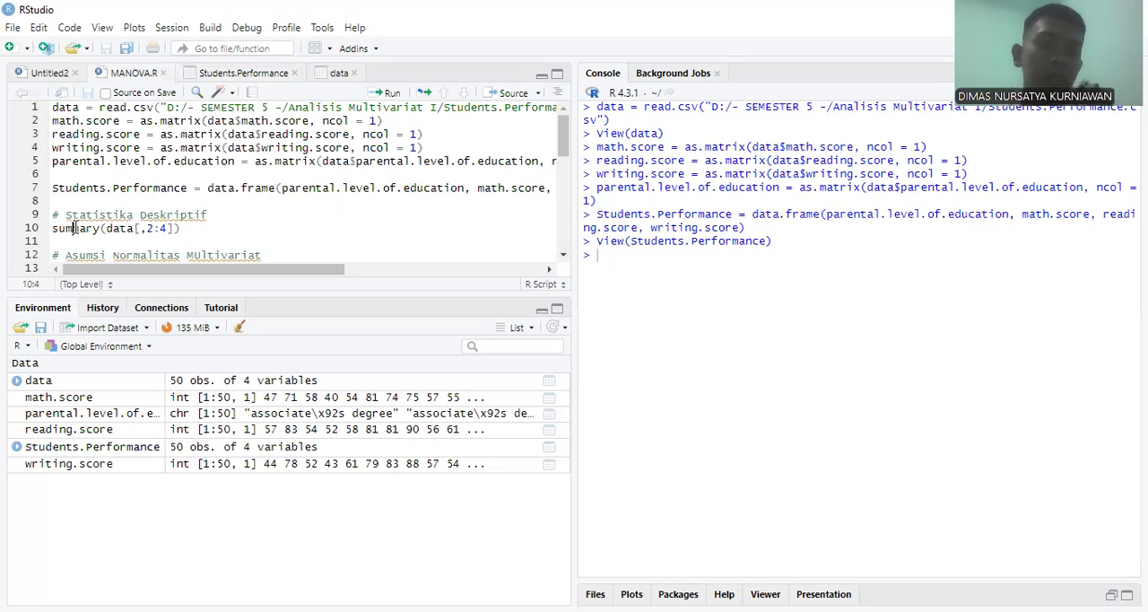
double_click(120, 228)
left_click(119, 229)
left_click(119, 228)
left_click_drag(146, 229, 168, 228)
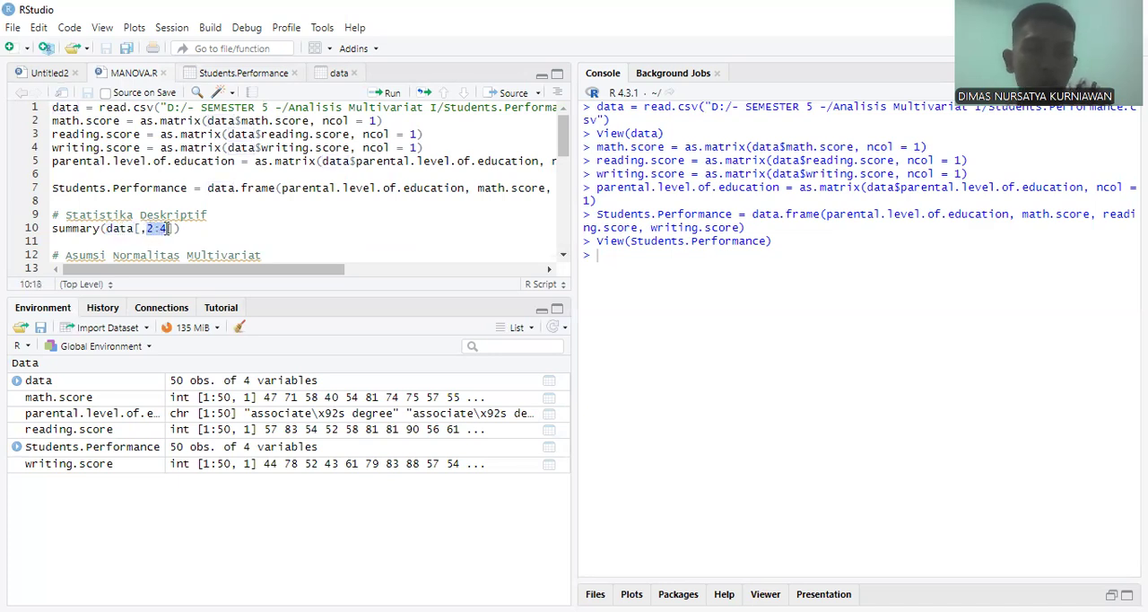
left_click(174, 228)
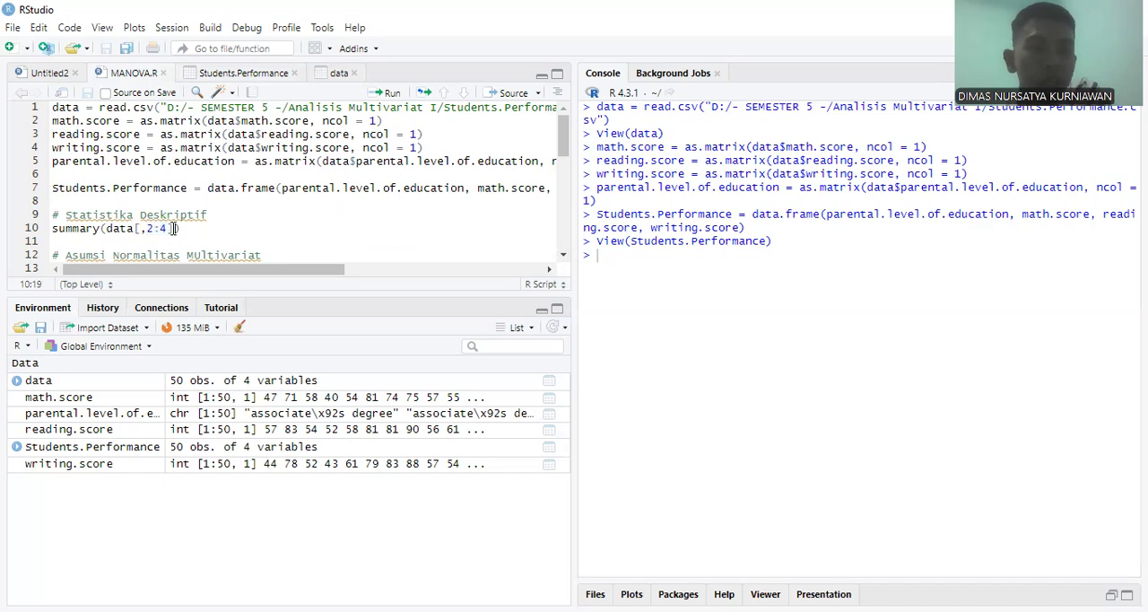
left_click(260, 74)
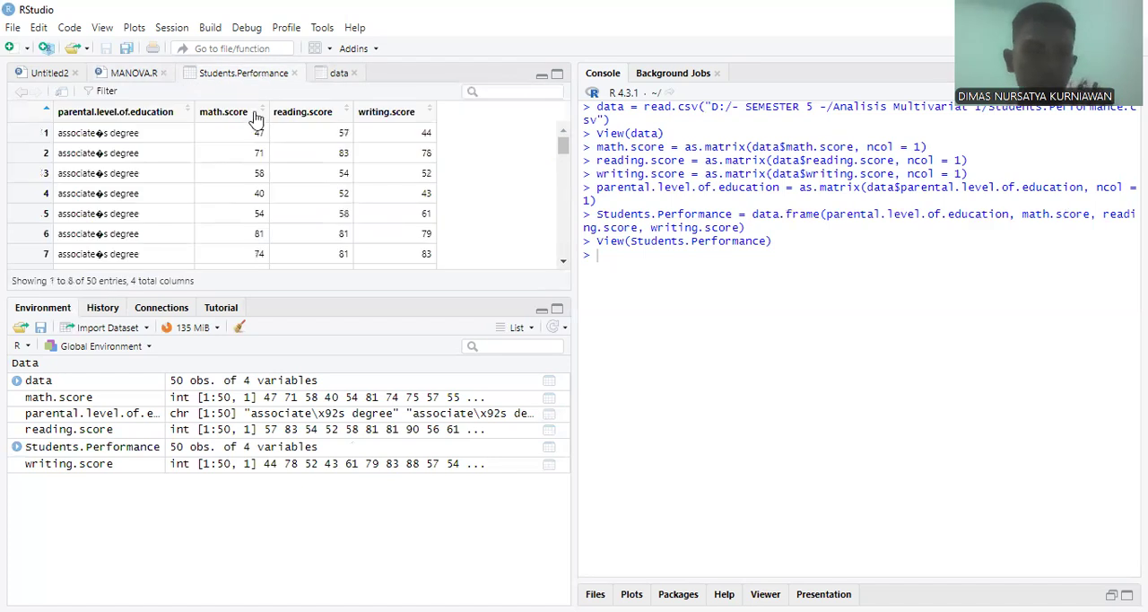
left_click(130, 76)
left_click(192, 230)
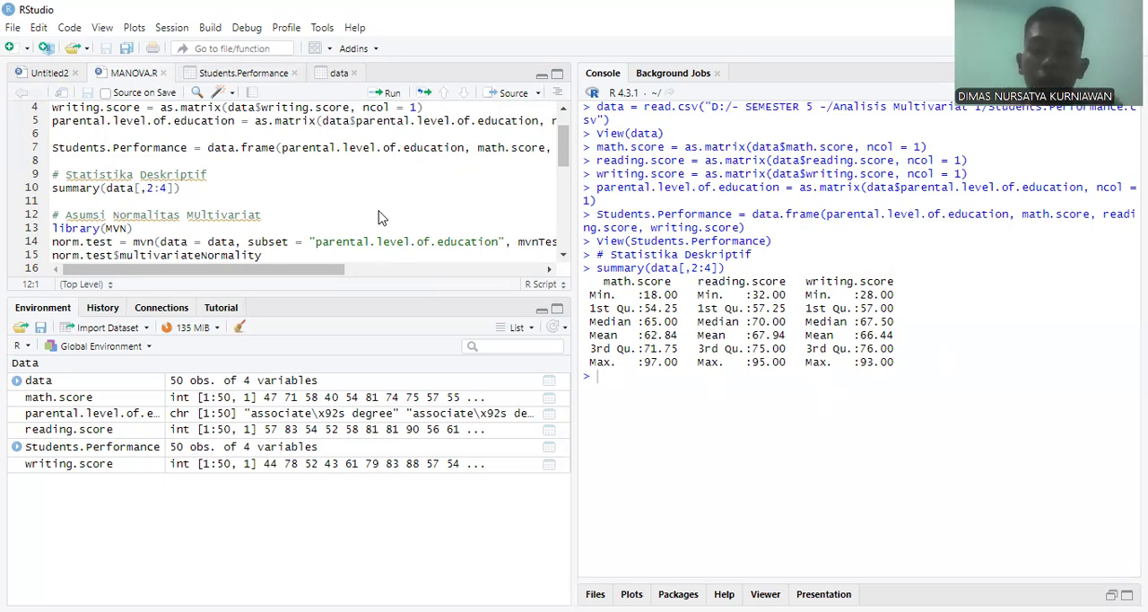
Step: Minimize the environment pane and examine the multivariate normality code in MANOVA.R, including the subset and mvnTest = "mardia" arguments of the mvn call
left_click(541, 311)
left_click(114, 215)
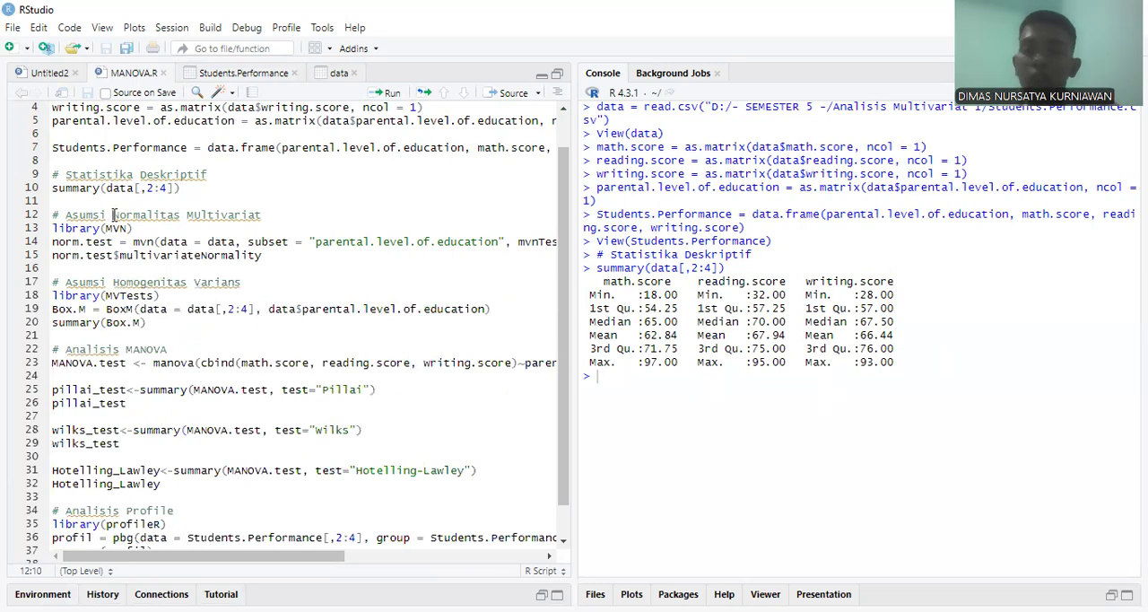
left_click(165, 229)
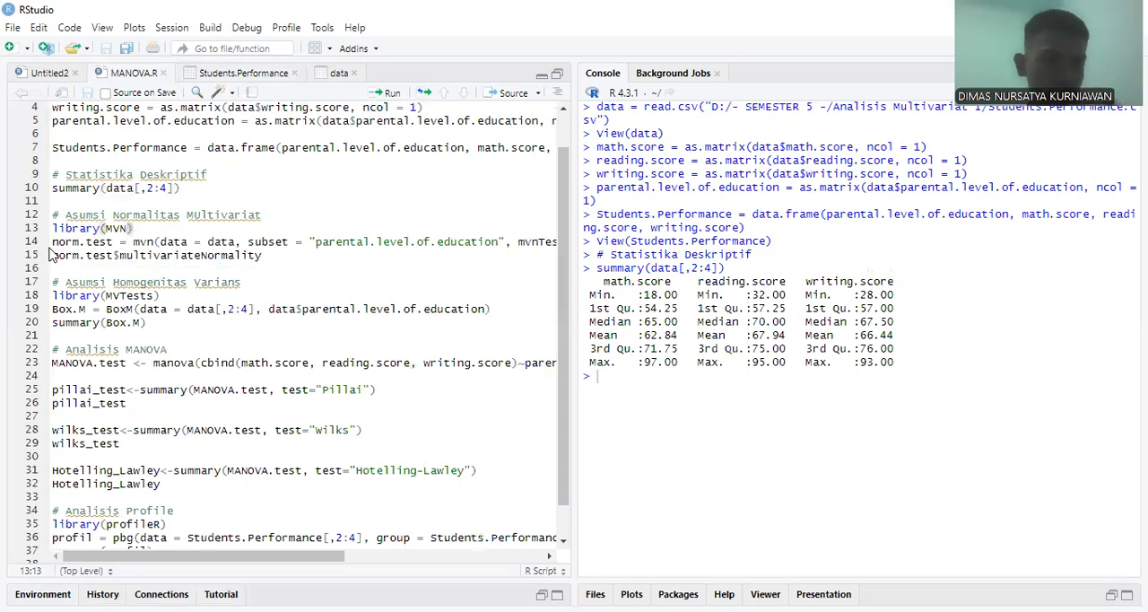
left_click(126, 242)
left_click(131, 243)
key("Right")
key("Right")
key("Right")
key("Right")
key("Right")
key("Right")
key("Right")
key("Right")
key("Right")
key("Right")
key("Right")
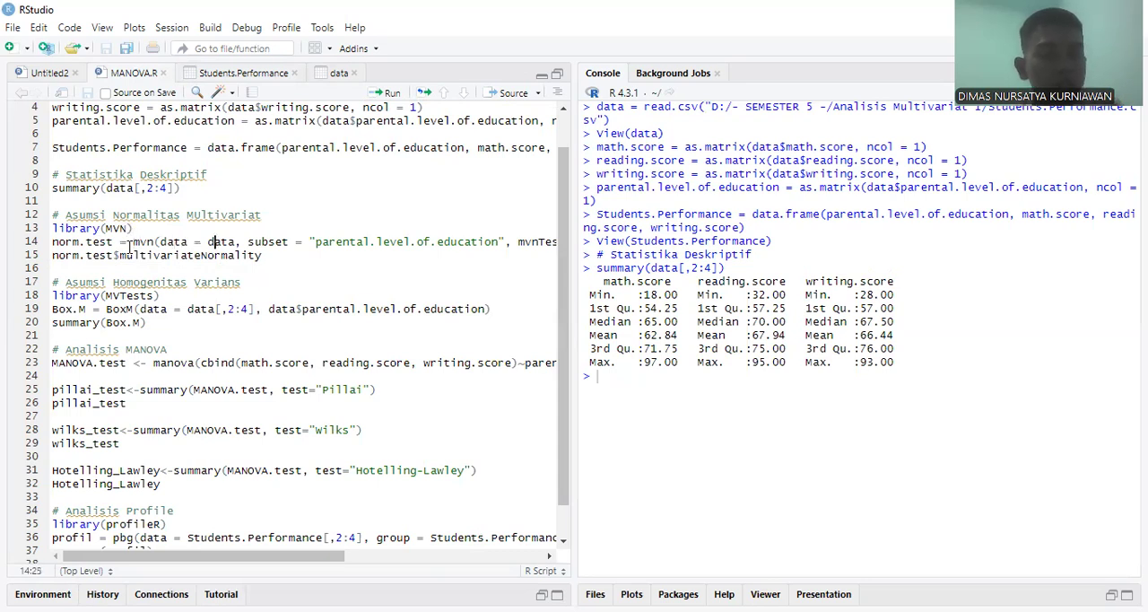
scroll(215, 233, "up", 1)
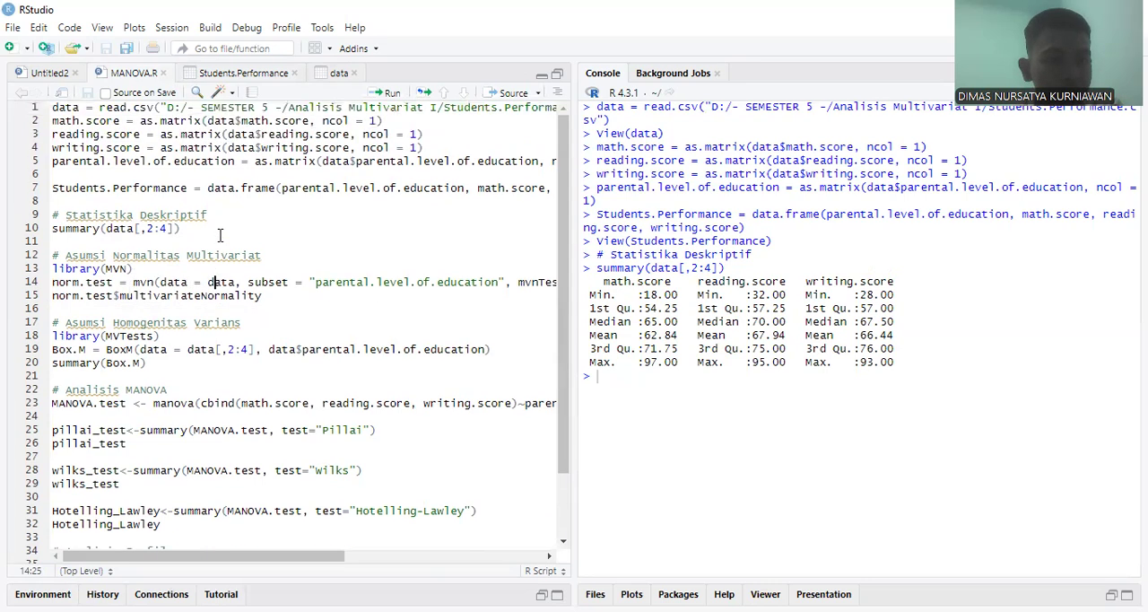
left_click(251, 282)
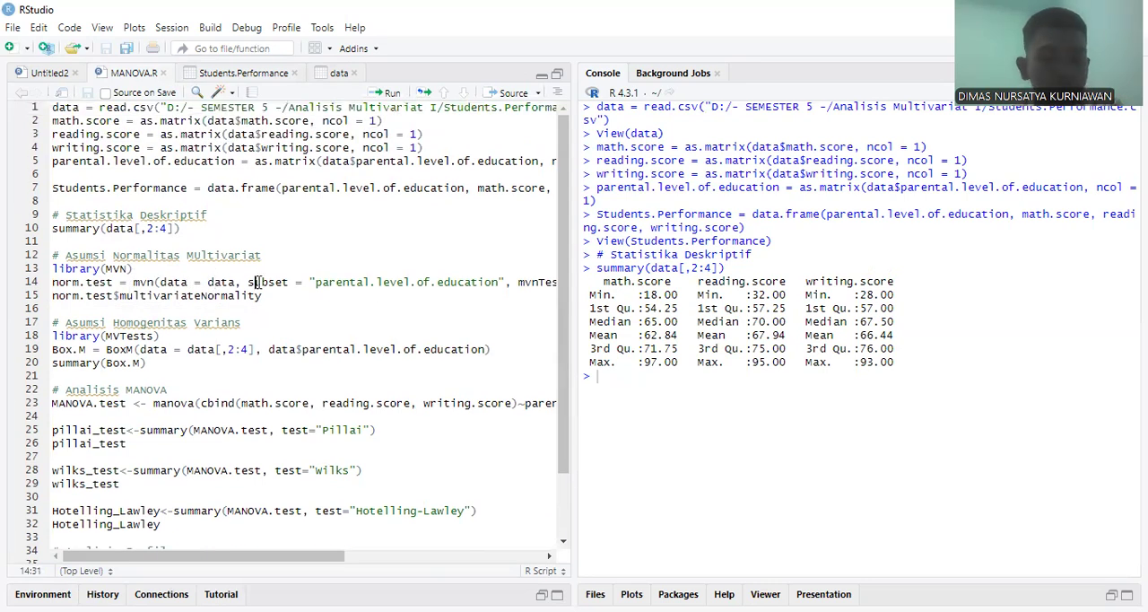
scroll(437, 291, "right", 4)
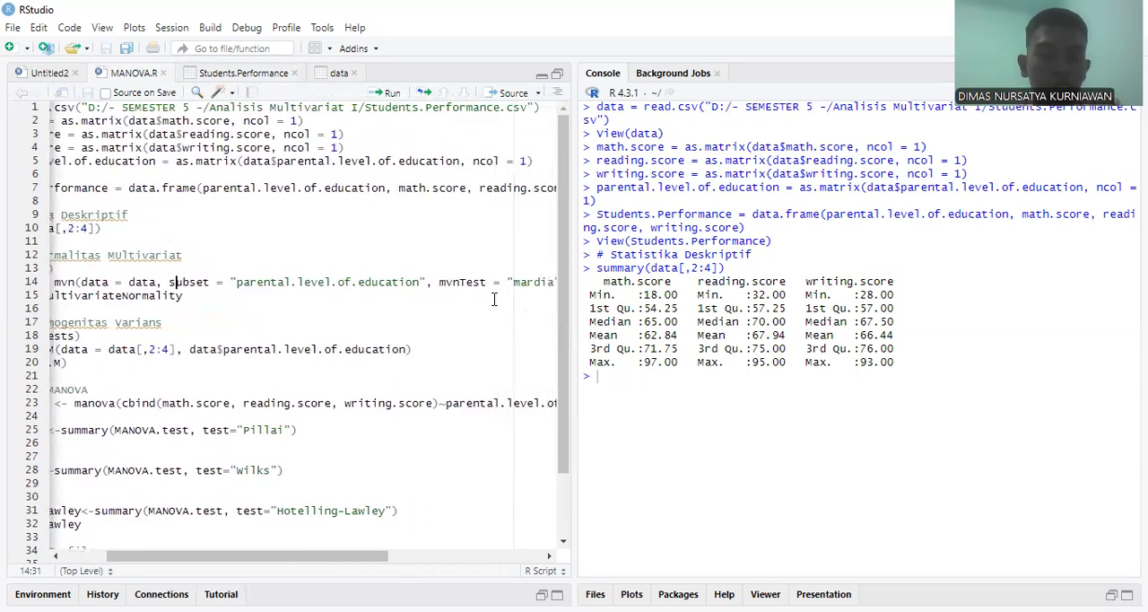
scroll(494, 299, "right", 3)
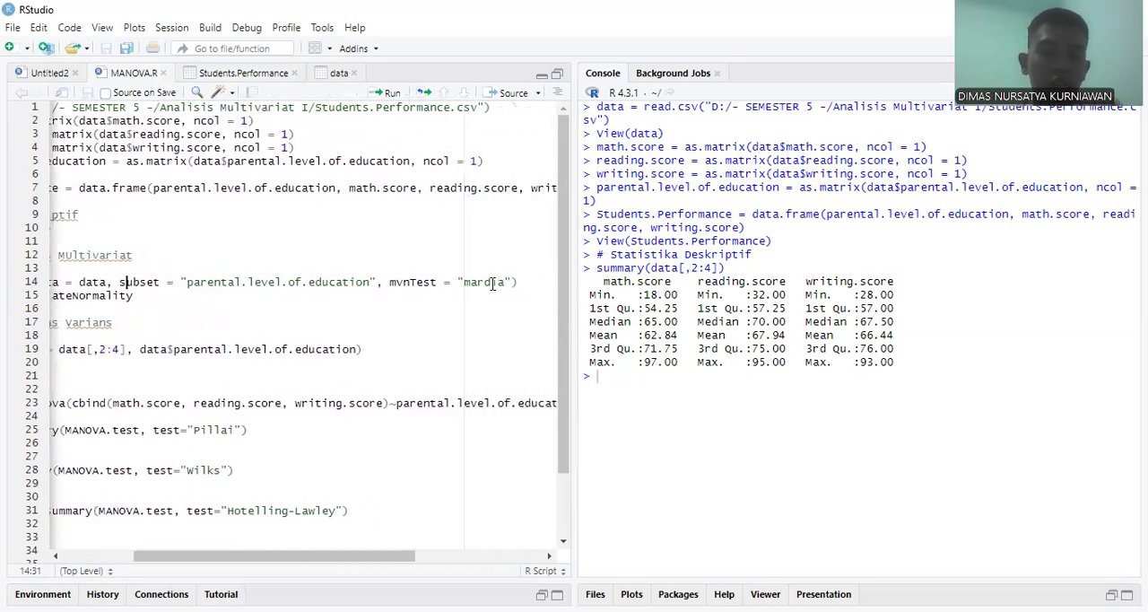
left_click(484, 283)
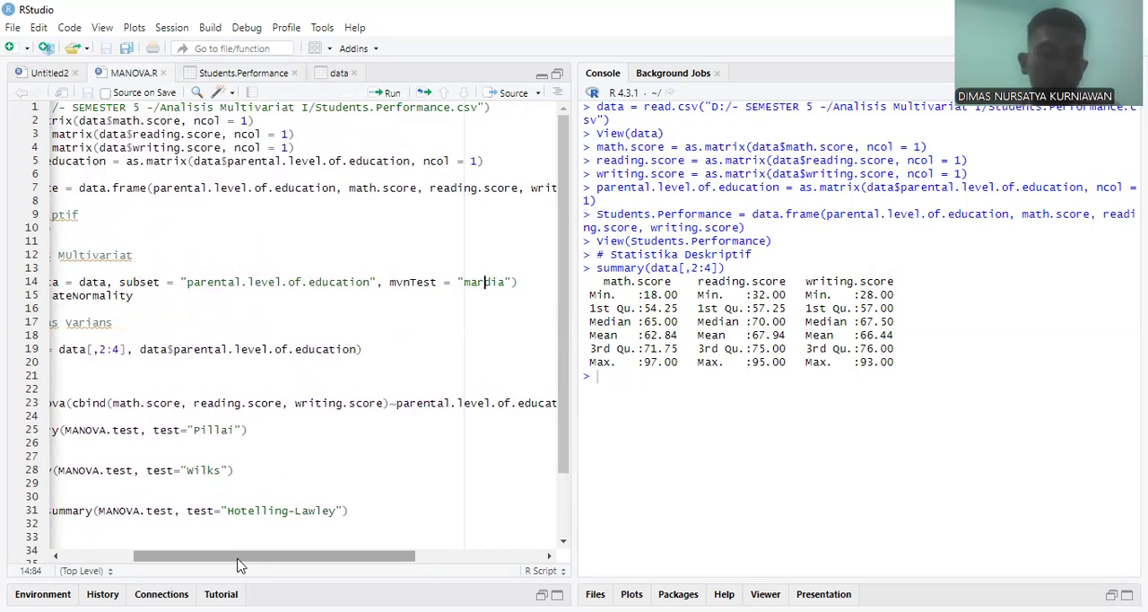
left_click_drag(239, 559, 149, 545)
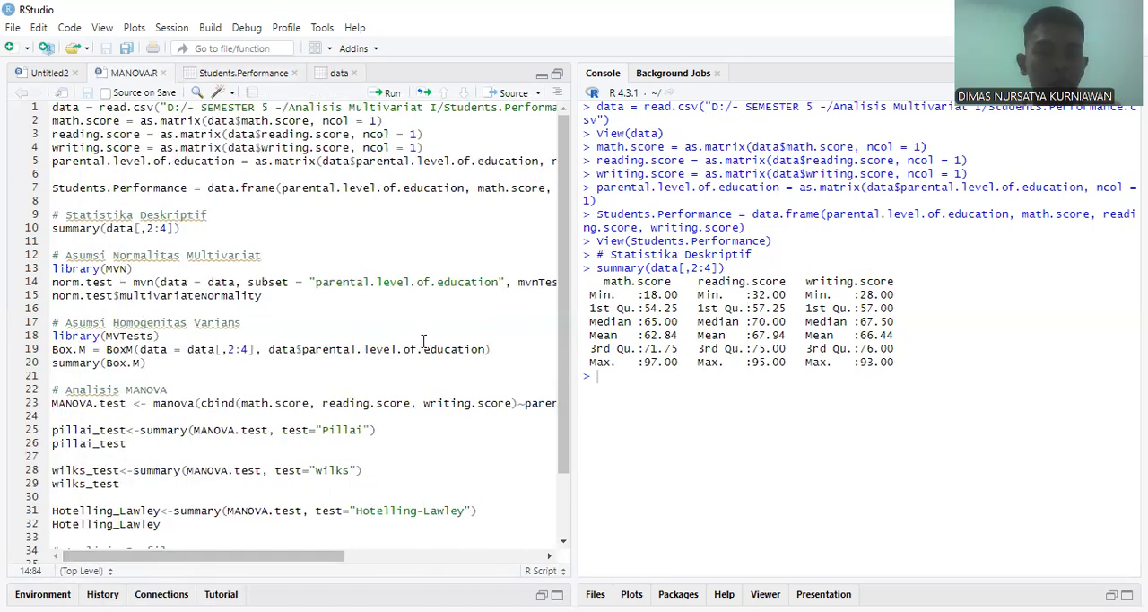
Step: Run the norm.test mvn line with the Mardia test and the norm.test$multivariateNormality line
left_click(349, 281)
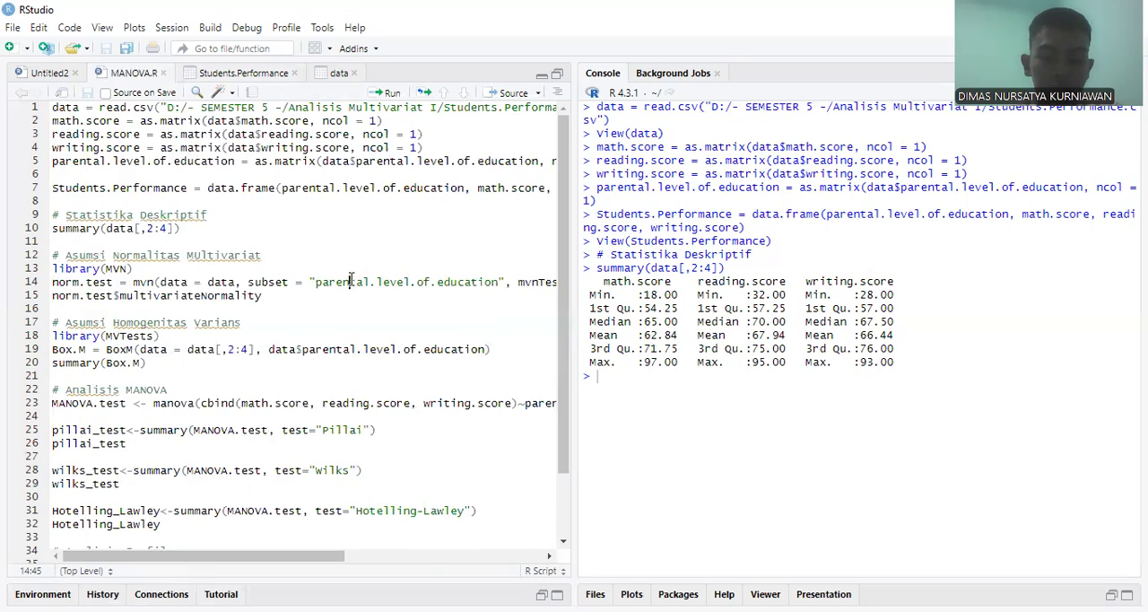
key("ctrl+Return")
key("ctrl+Return")
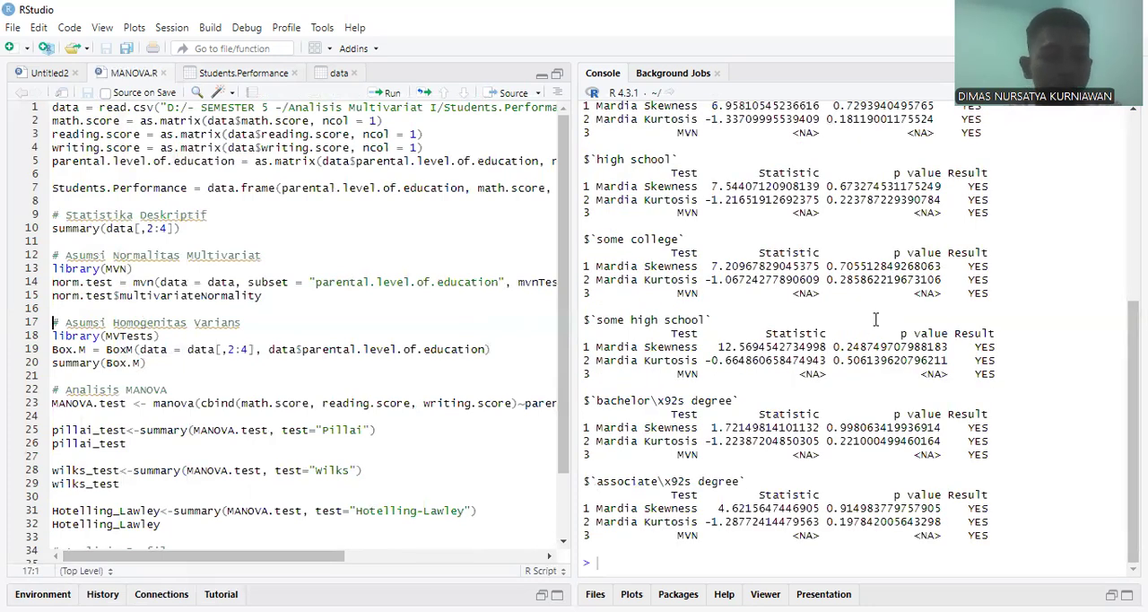
Step: Examine the Mardia skewness and kurtosis p-values in the console output for each parental education level
scroll(785, 320, "up", 3)
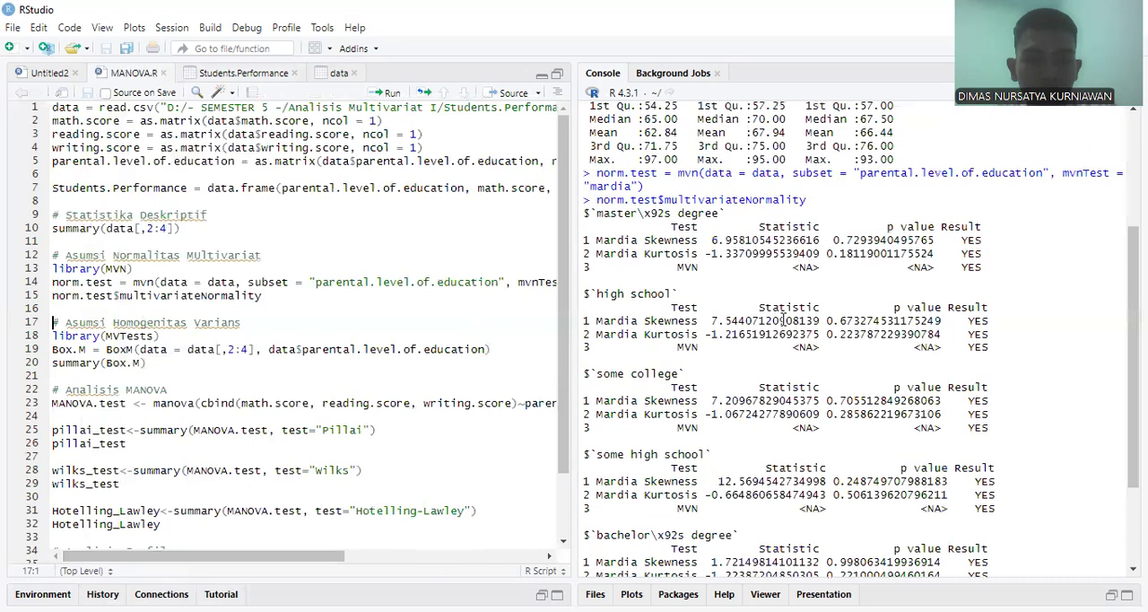
scroll(795, 347, "up", 1)
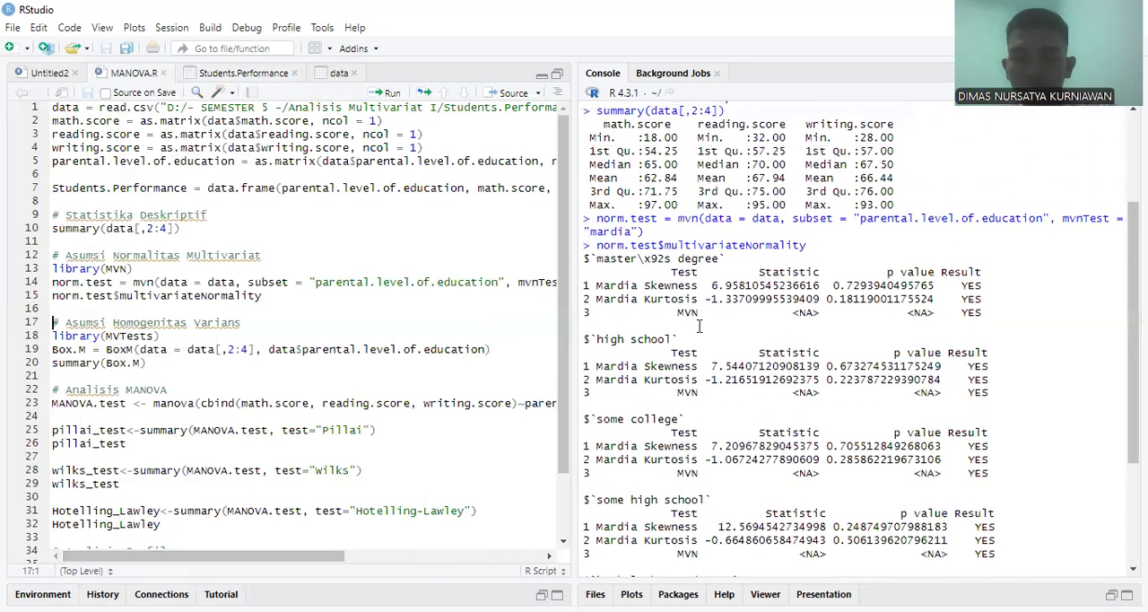
left_click_drag(729, 259, 591, 260)
left_click_drag(680, 342, 629, 342)
scroll(623, 342, "down", 3)
scroll(622, 341, "down", 2)
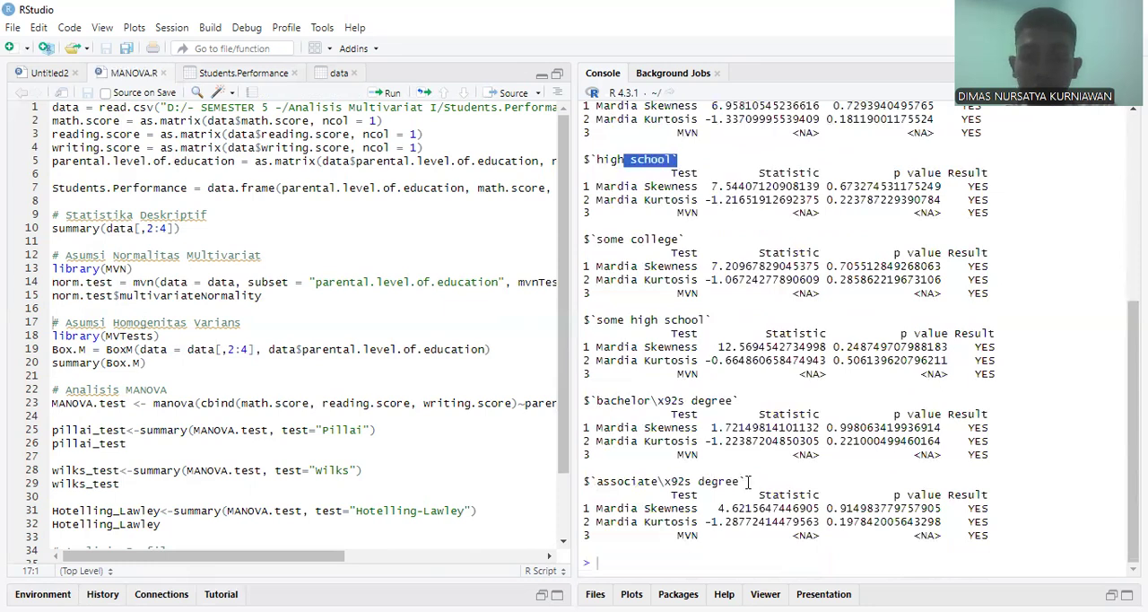
scroll(942, 454, "up", 3)
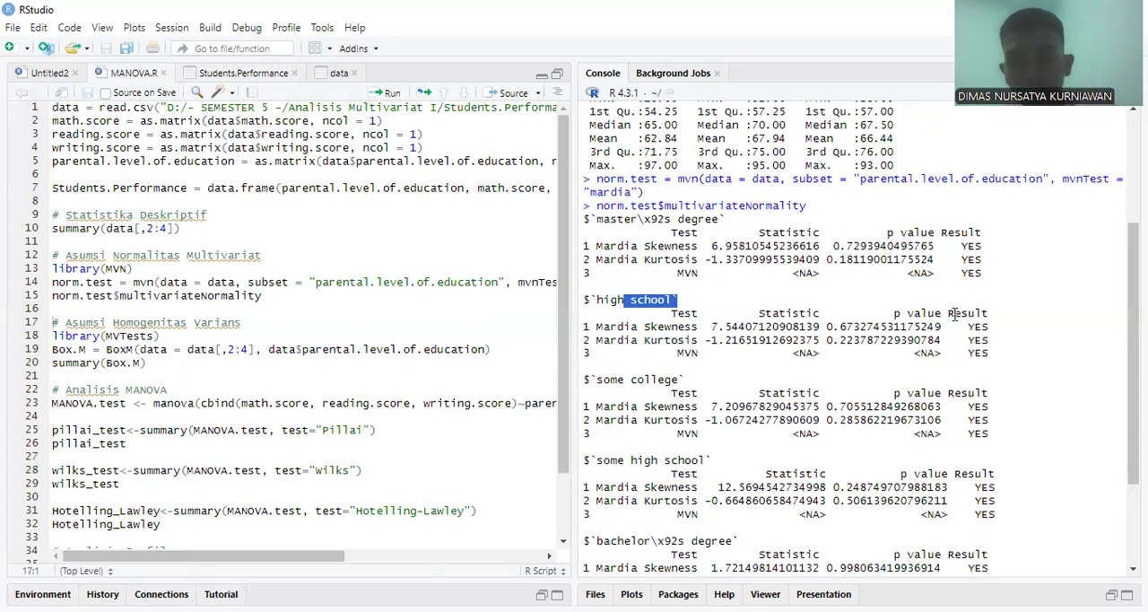
left_click(868, 348)
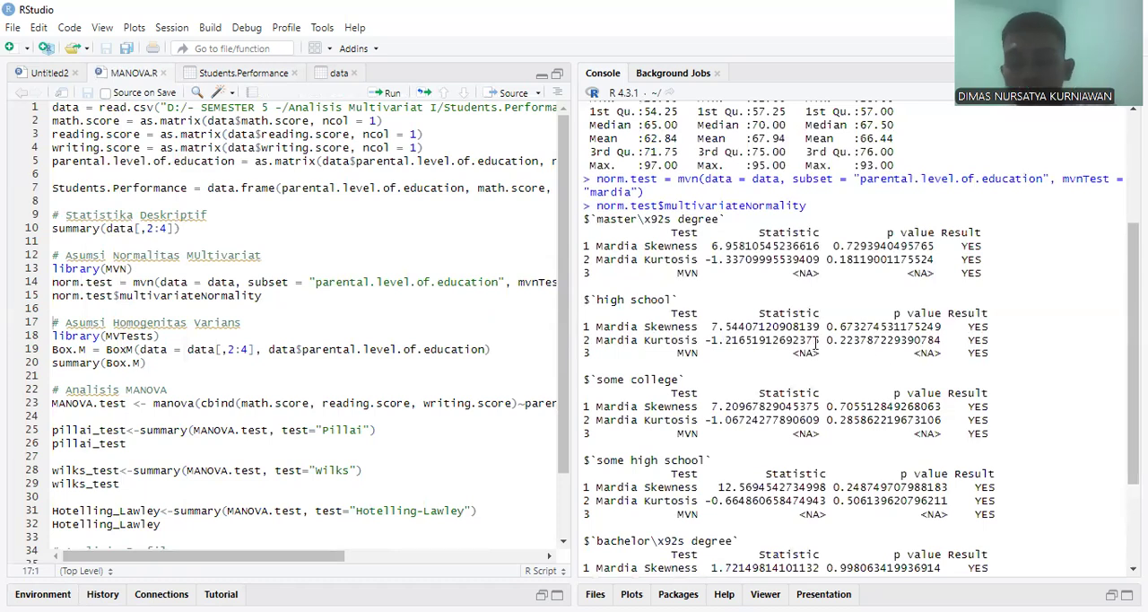
scroll(816, 345, "down", 1)
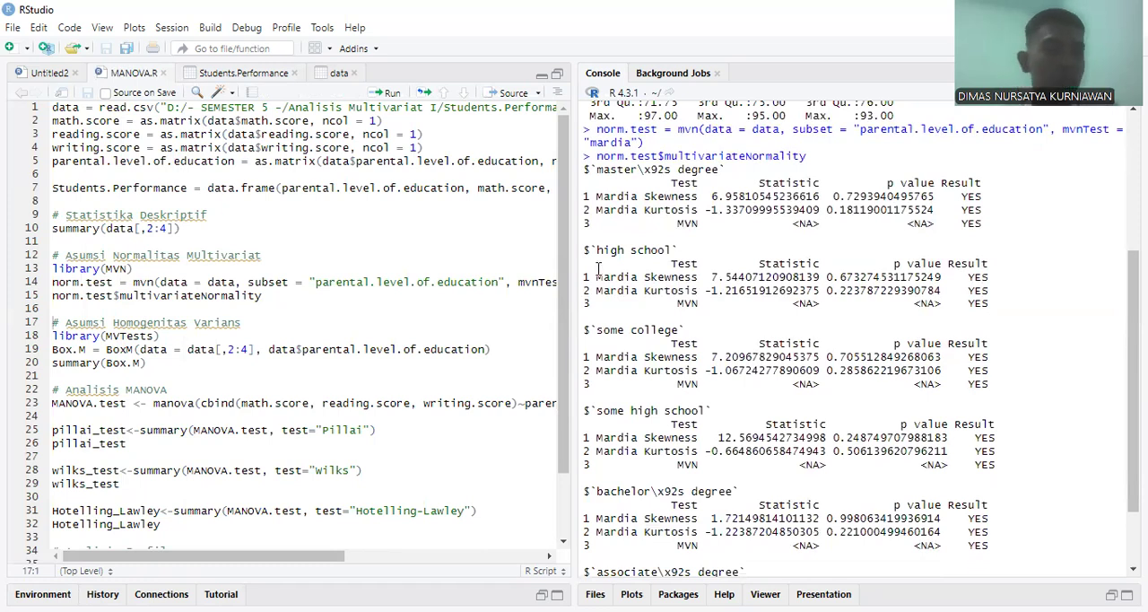
Step: Examine the homogeneity of variance code, including the data[,2:4] and data$parental.level.of.education arguments of the BoxM call
left_click(243, 323)
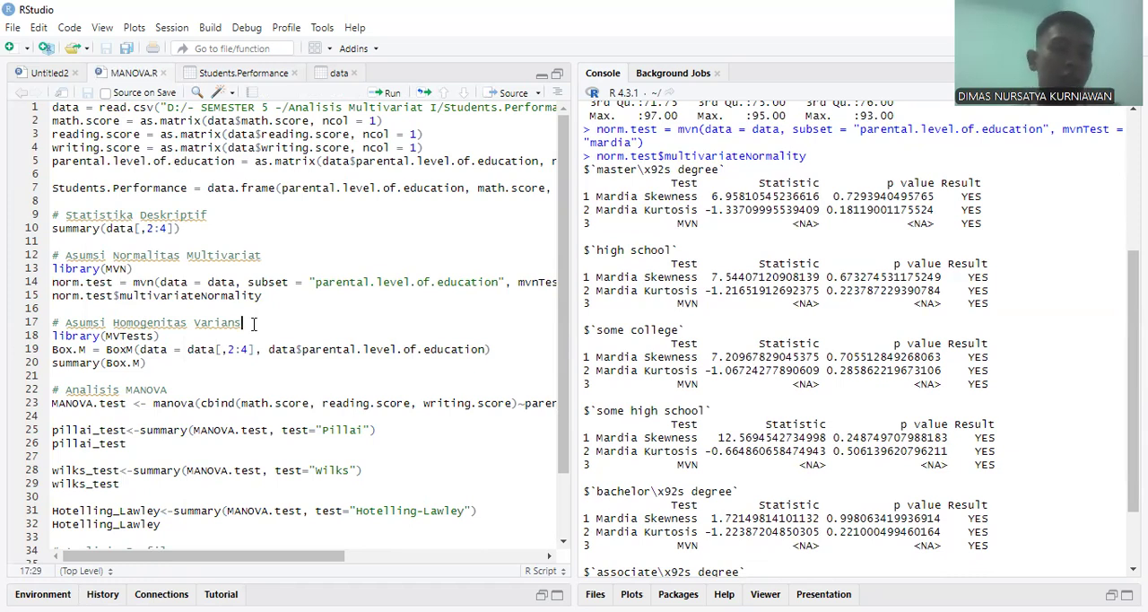
key("Down")
key("Down")
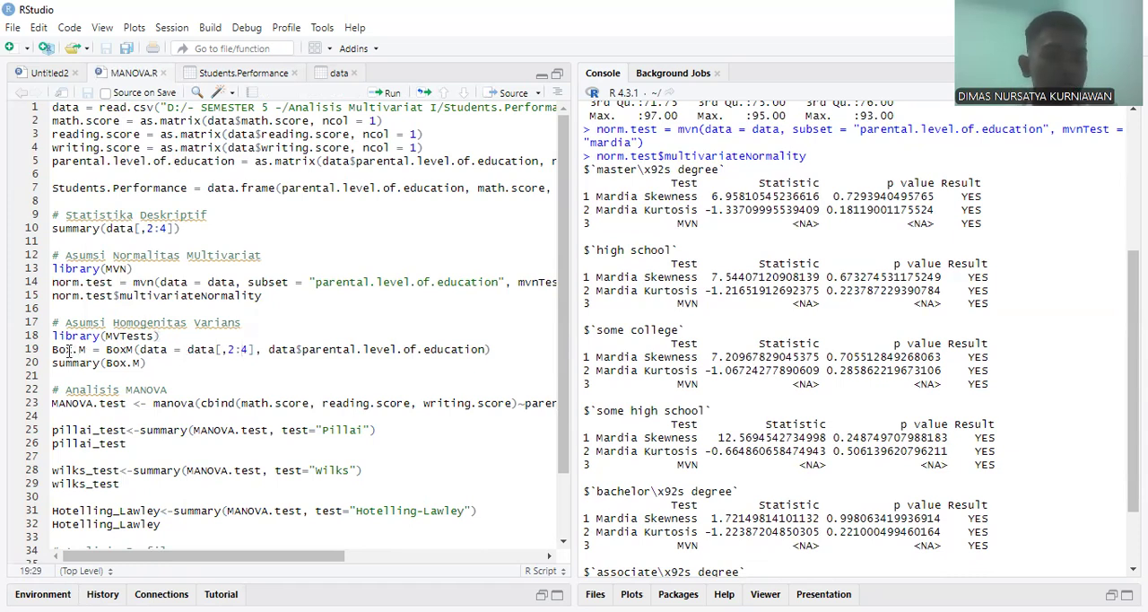
left_click(146, 351)
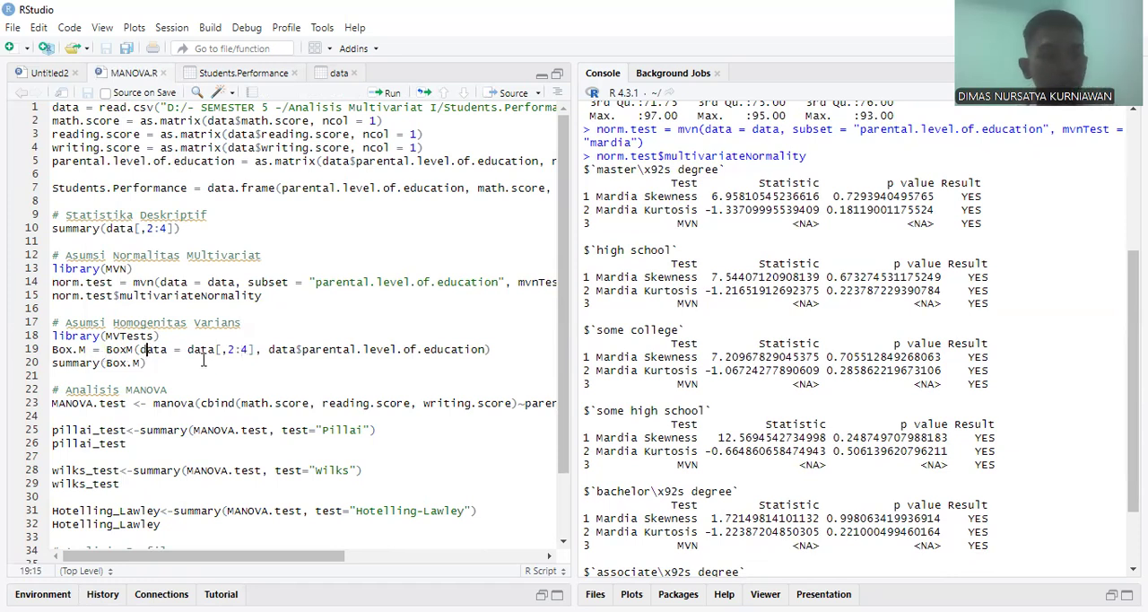
left_click_drag(223, 350, 248, 351)
left_click(247, 351)
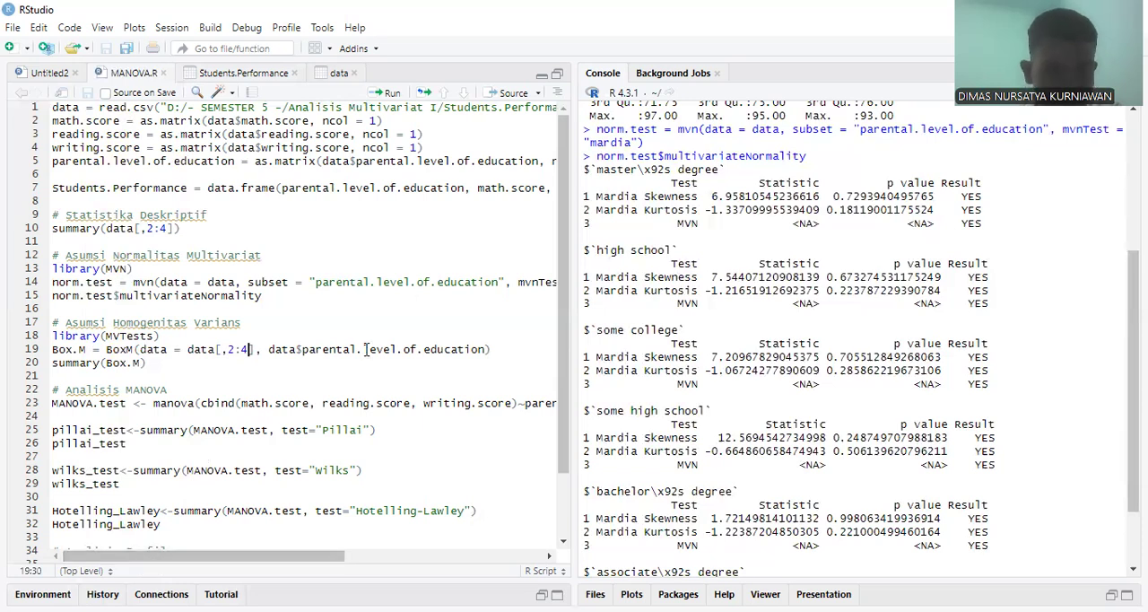
left_click(338, 350)
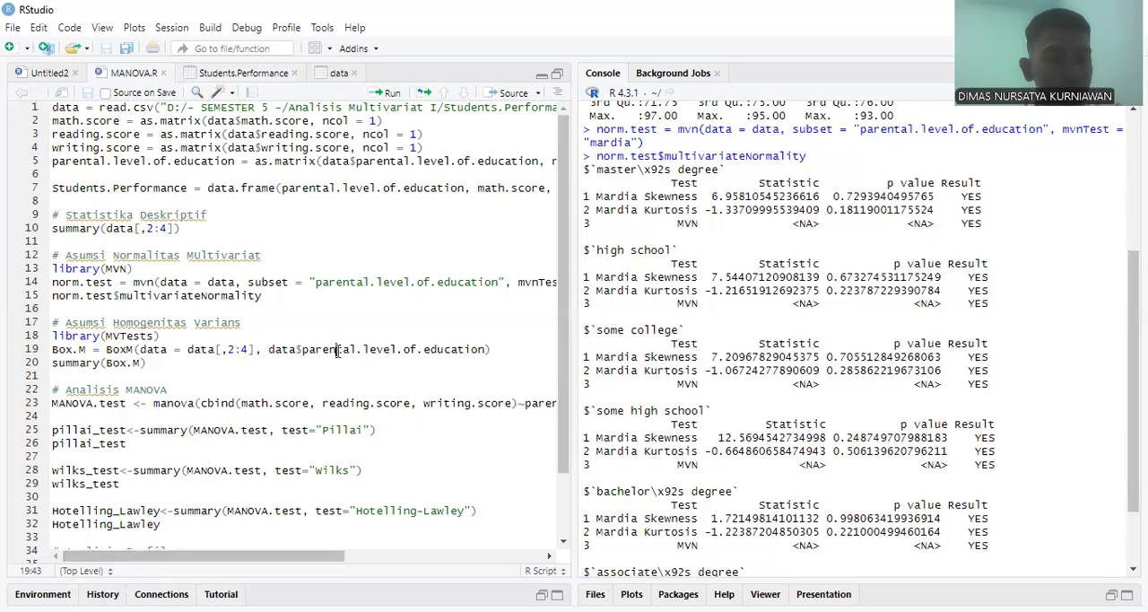
left_click(425, 350)
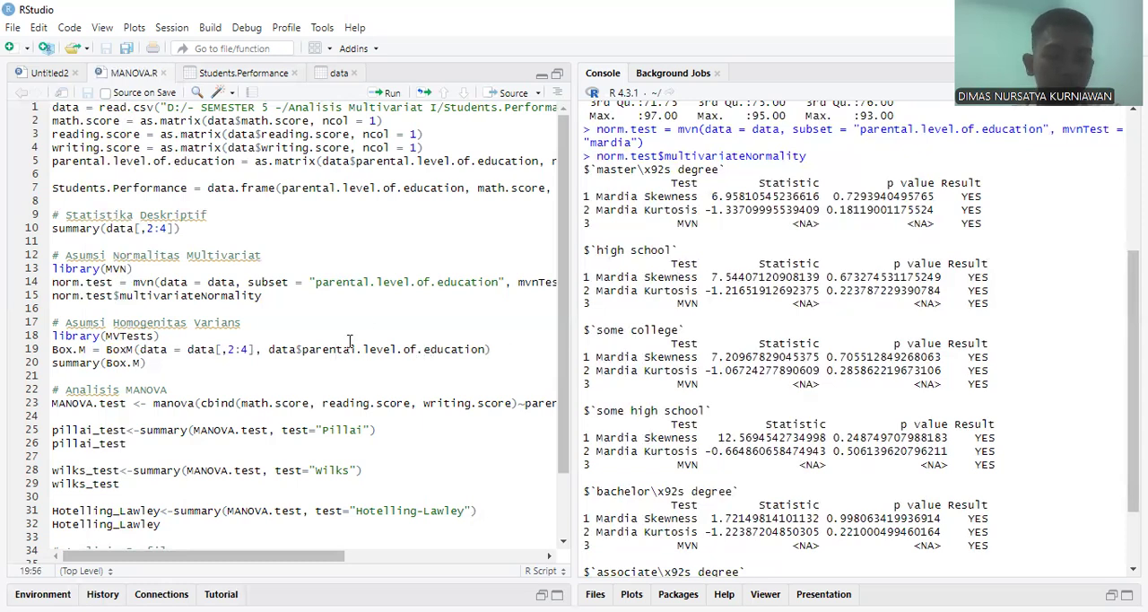
Step: Load the MVTests library and run the BoxM line on data[,2:4] by parental.level.of.education, followed by summary(Box.M)
left_click(247, 331)
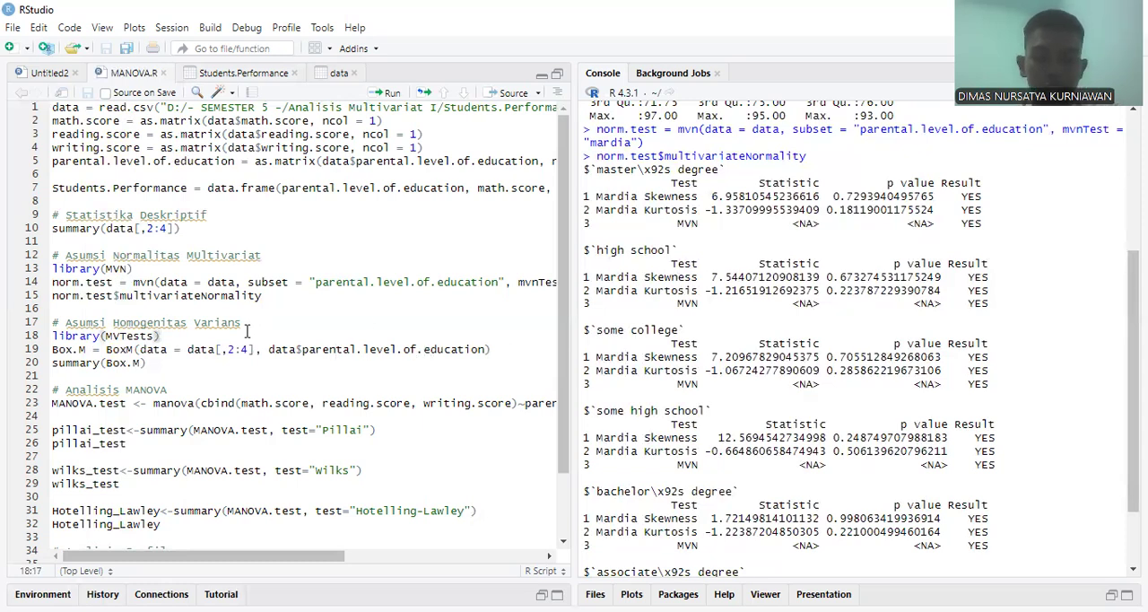
key("ctrl+Return")
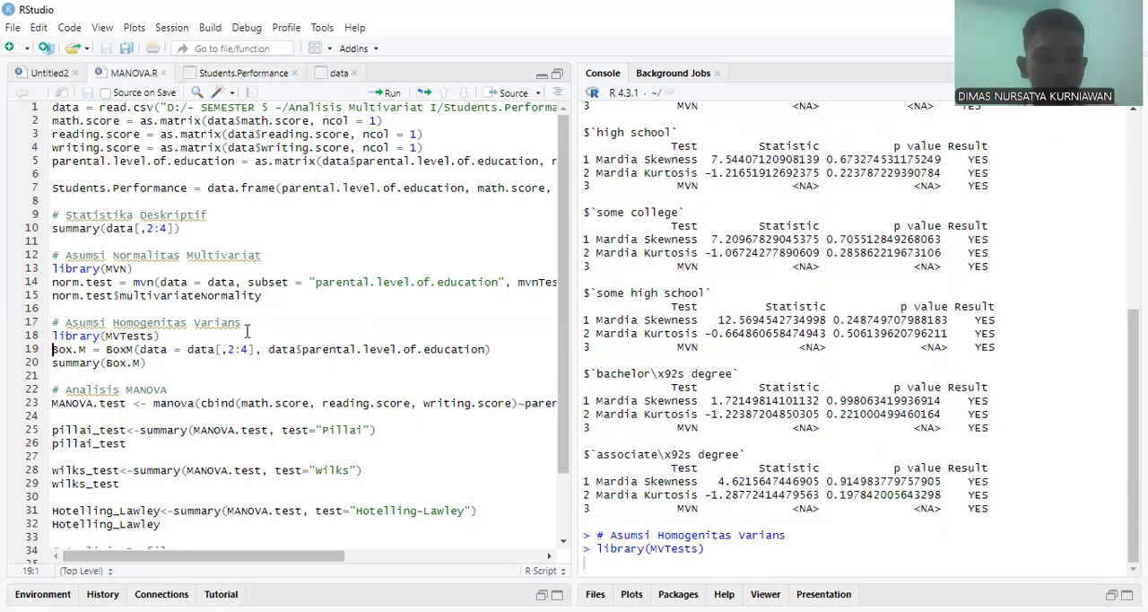
key("ctrl+Return")
key("ctrl+Return")
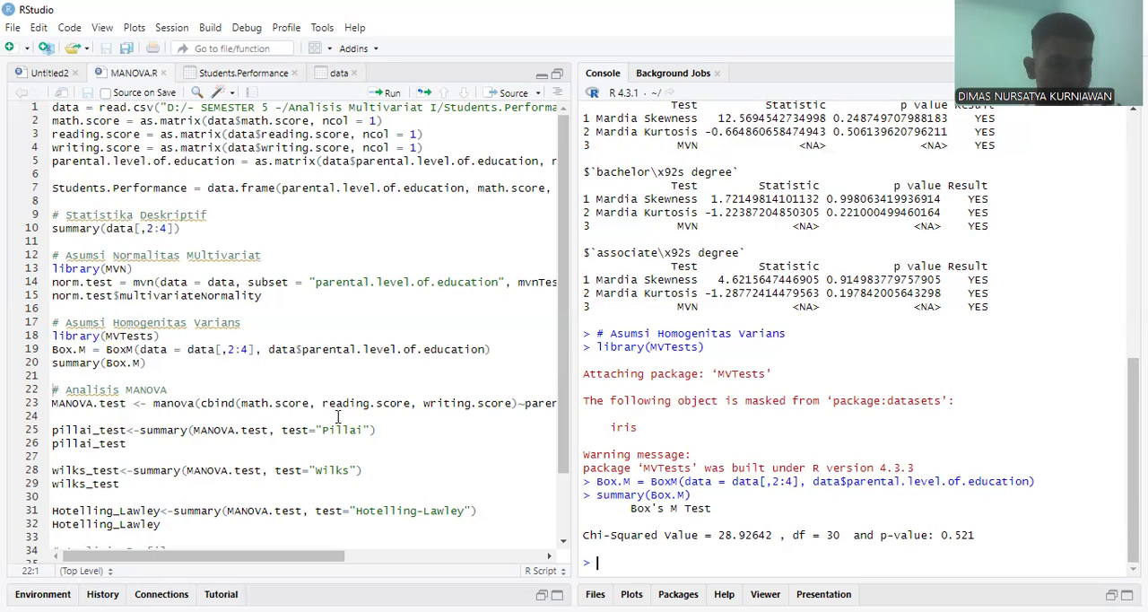
Step: Examine the manova call, including the cbind of math, reading and writing scores, the parental.level.of.education factor and the Students.Performance data argument
scroll(338, 417, "down", 1)
left_click(206, 326)
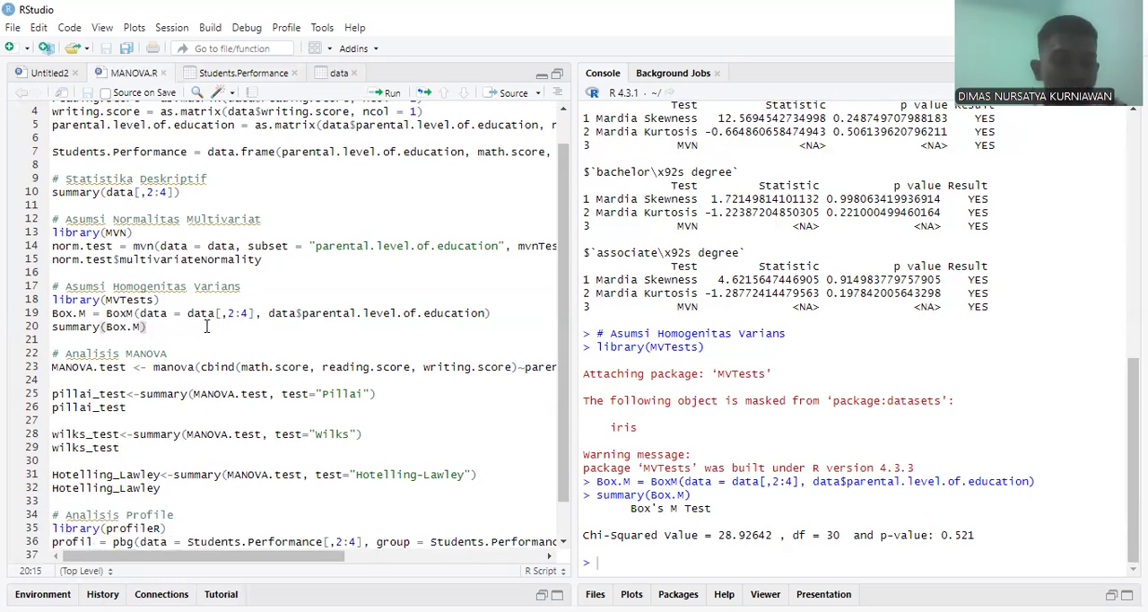
key("Down")
scroll(215, 388, "right", 3)
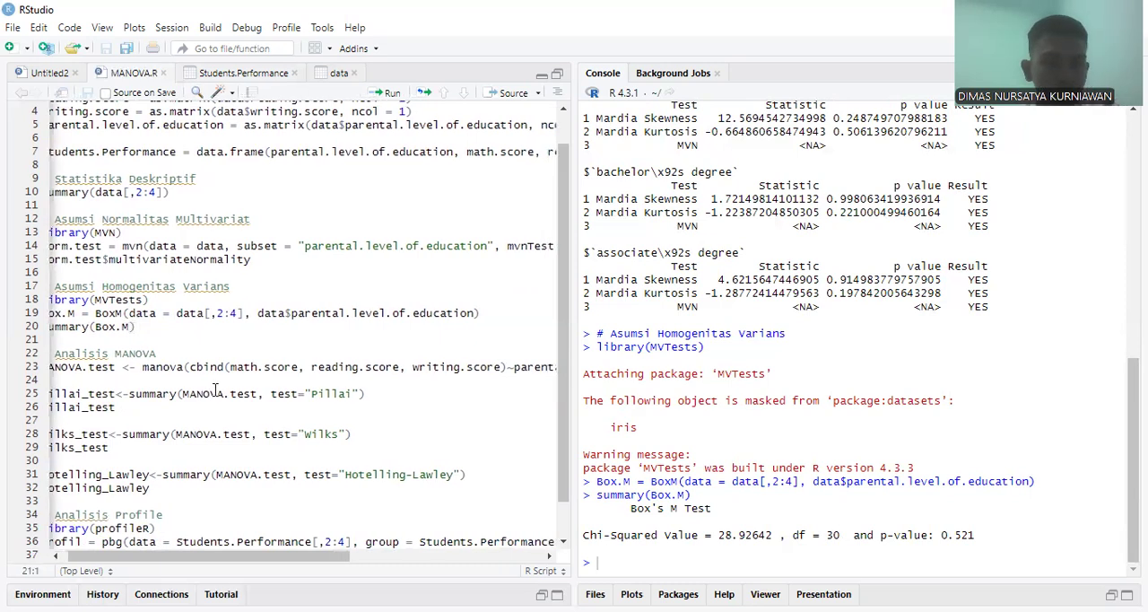
scroll(179, 386, "left", 3)
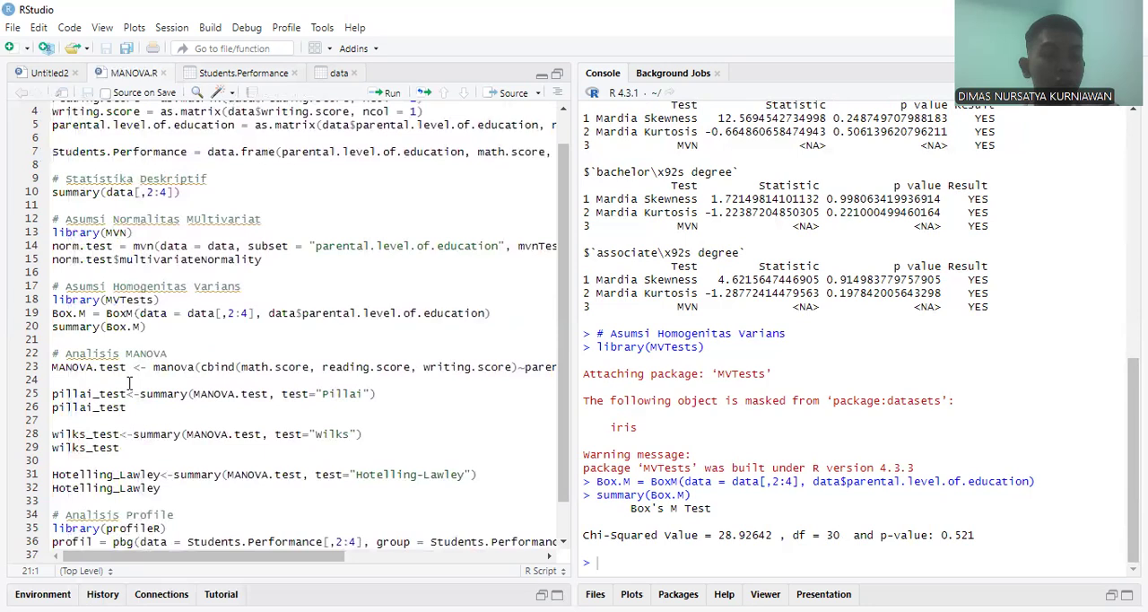
left_click(180, 368)
double_click(180, 368)
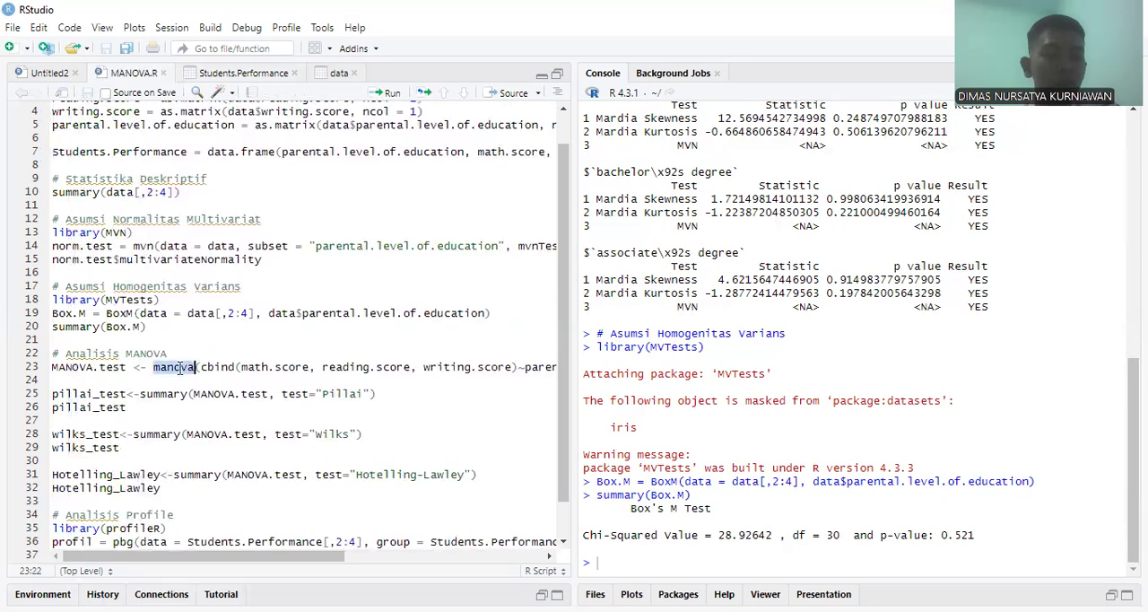
left_click(181, 368)
scroll(249, 386, "right", 1)
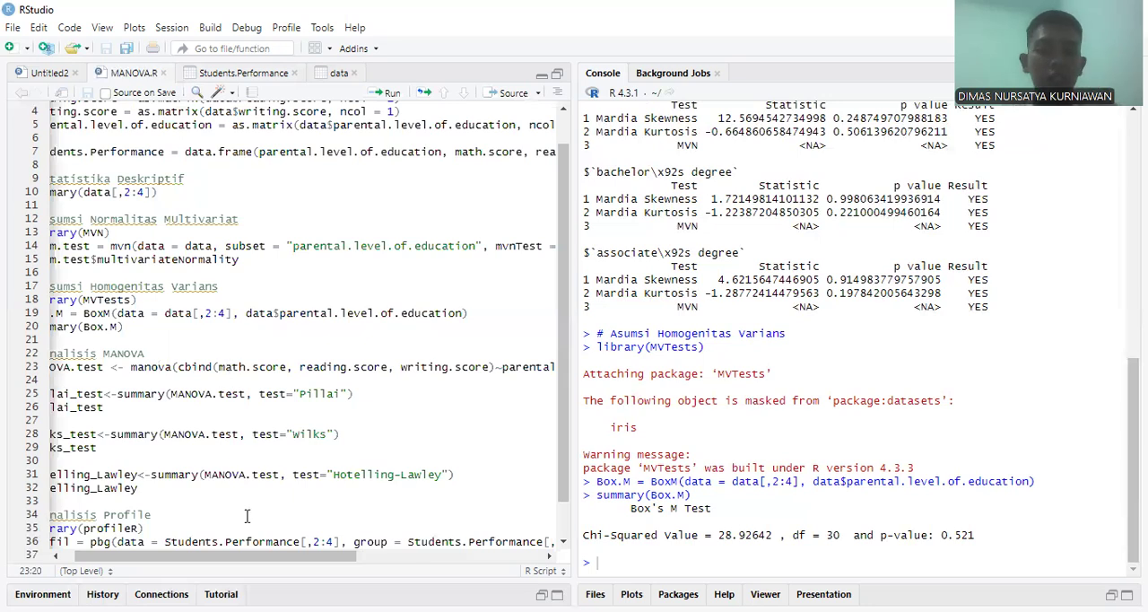
left_click_drag(237, 561, 287, 566)
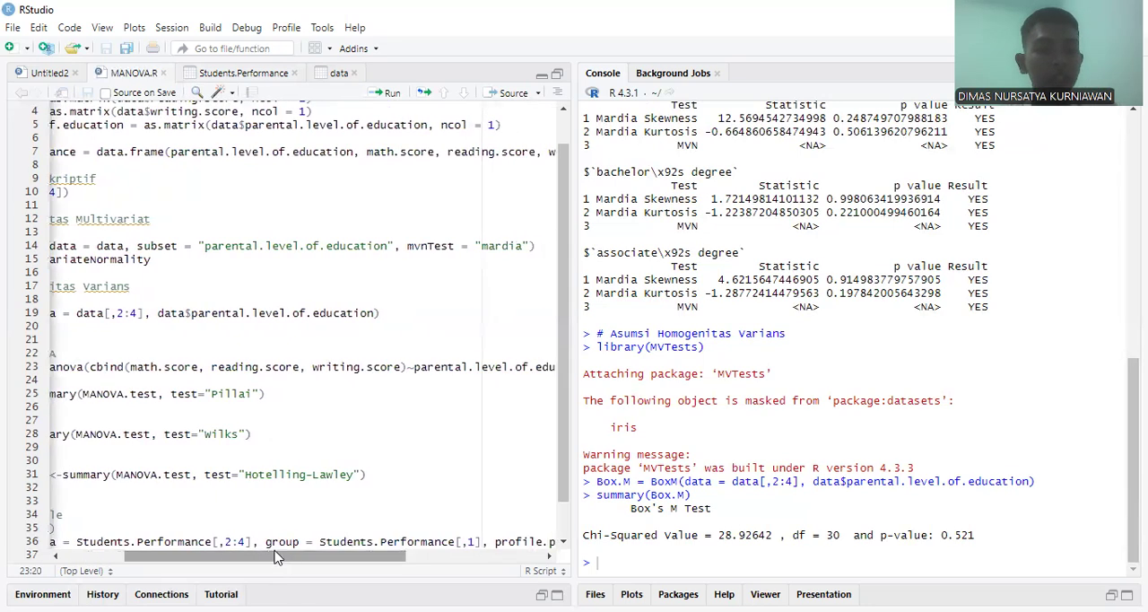
left_click(90, 369)
left_click_drag(90, 370, 407, 370)
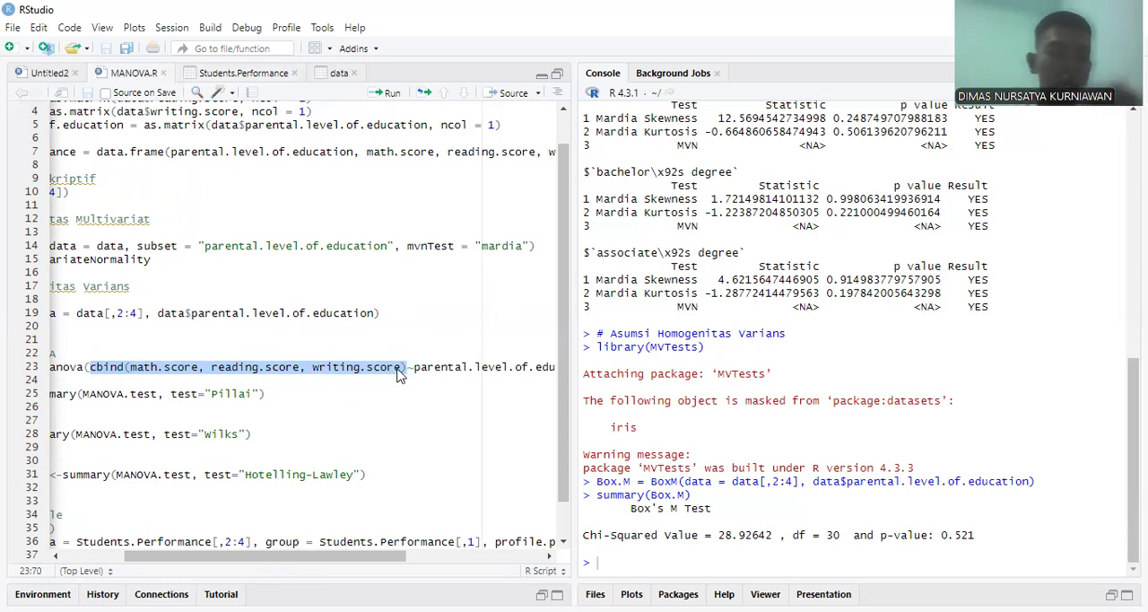
left_click(171, 366)
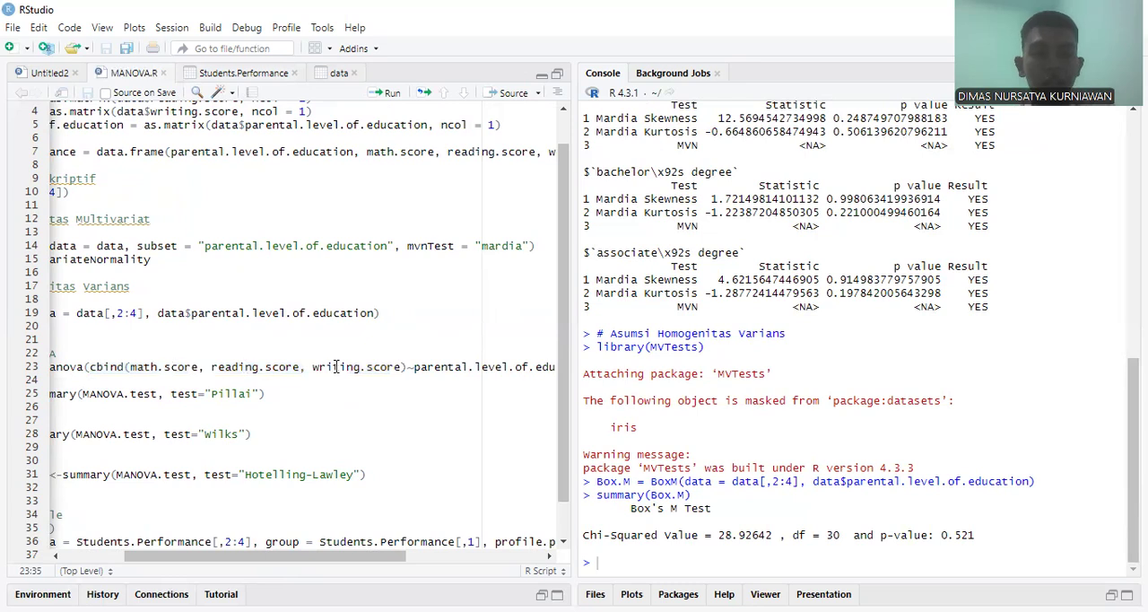
scroll(352, 366, "right", 2)
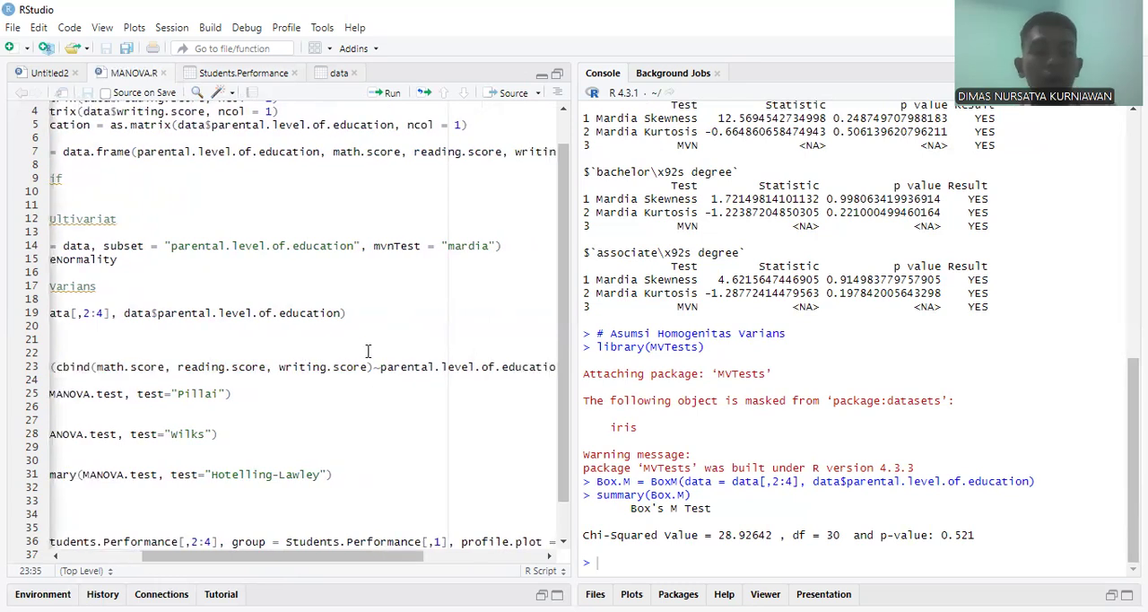
scroll(387, 363, "right", 4)
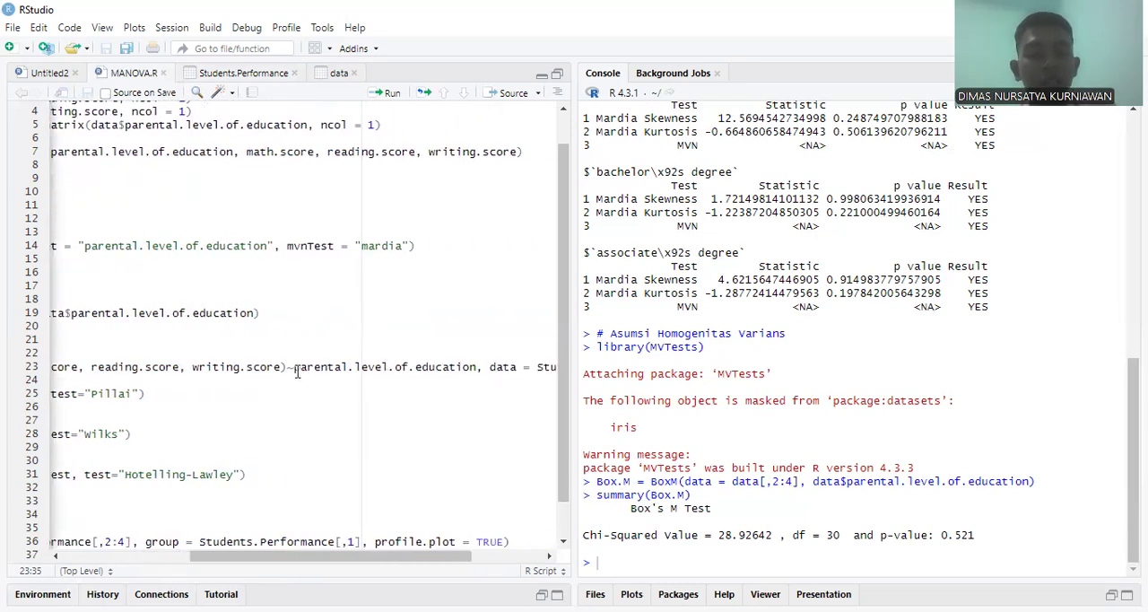
left_click_drag(293, 367, 471, 370)
left_click_drag(480, 368, 483, 367)
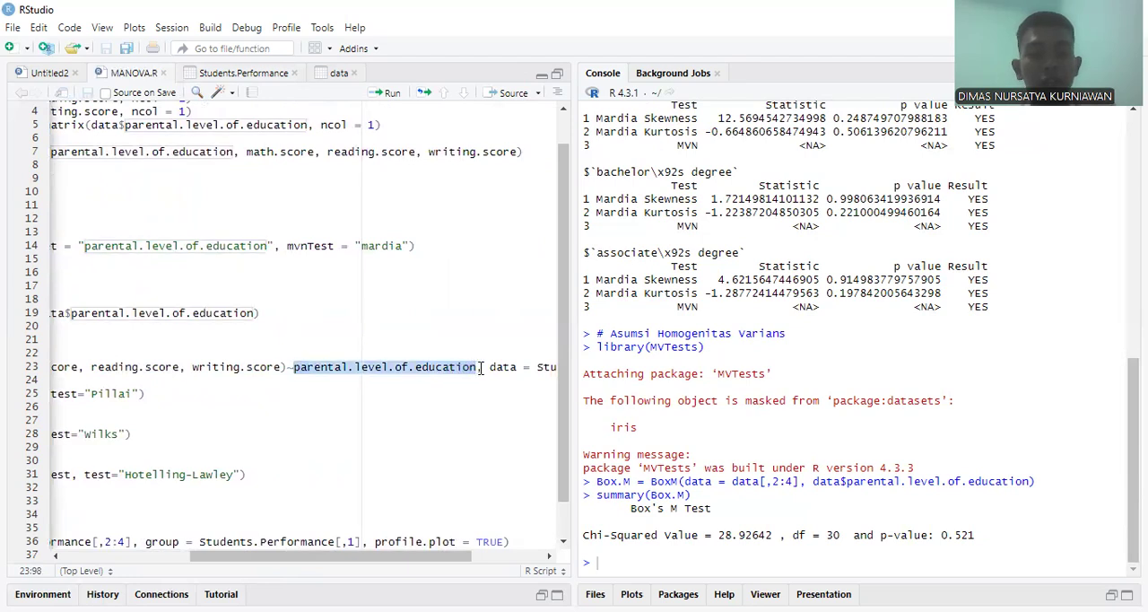
scroll(484, 368, "right", 5)
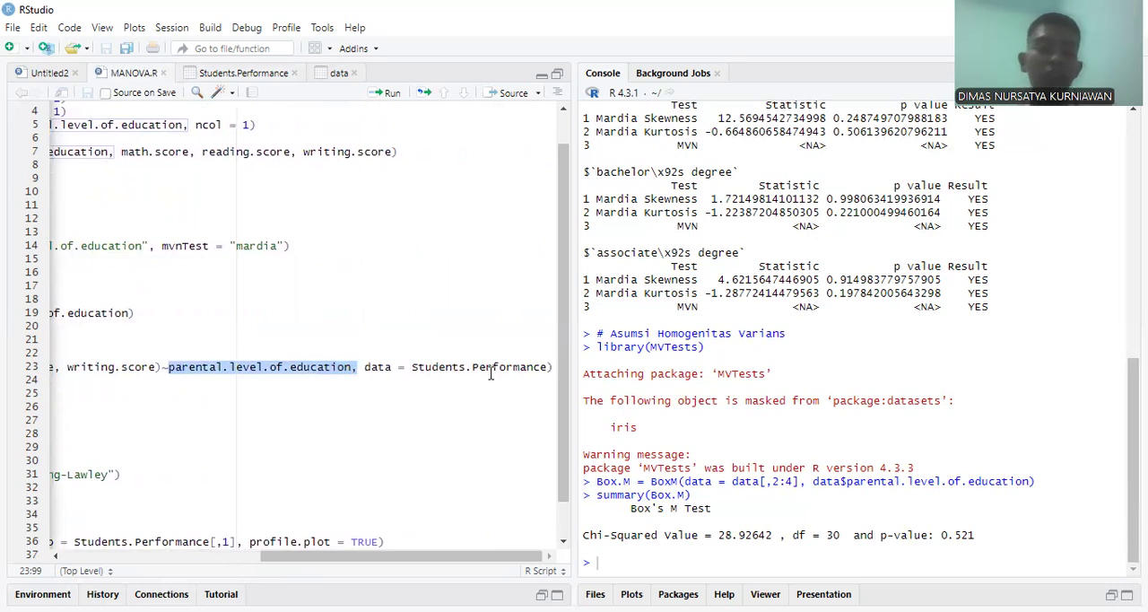
Step: Run the MANOVA.test line that fits the three scores against parental.level.of.education
scroll(491, 375, "left", 10)
left_click(190, 366)
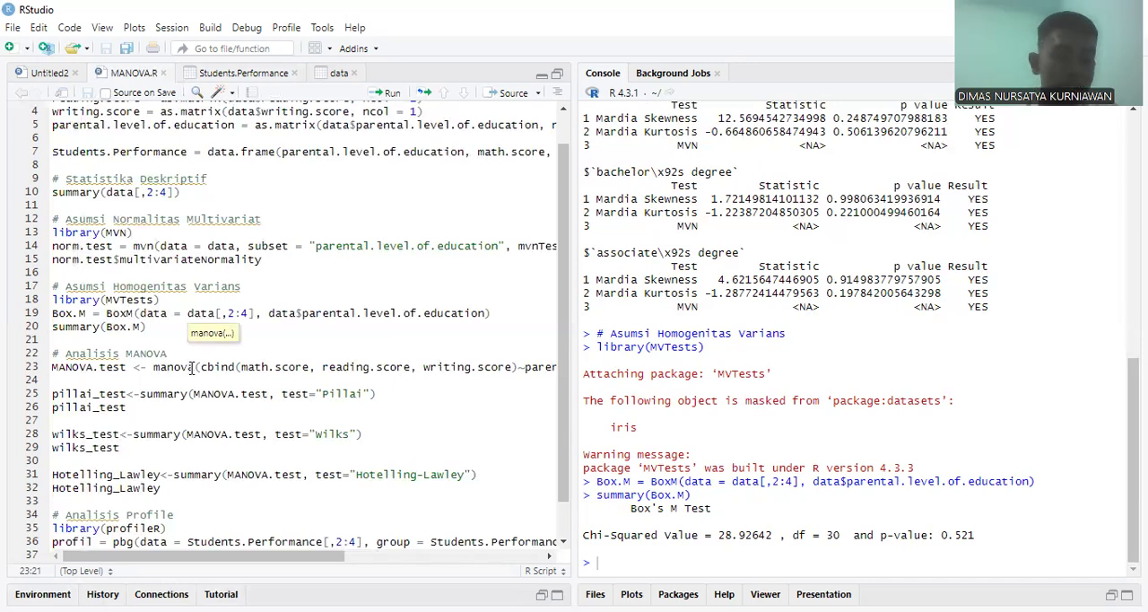
key("ctrl+Return")
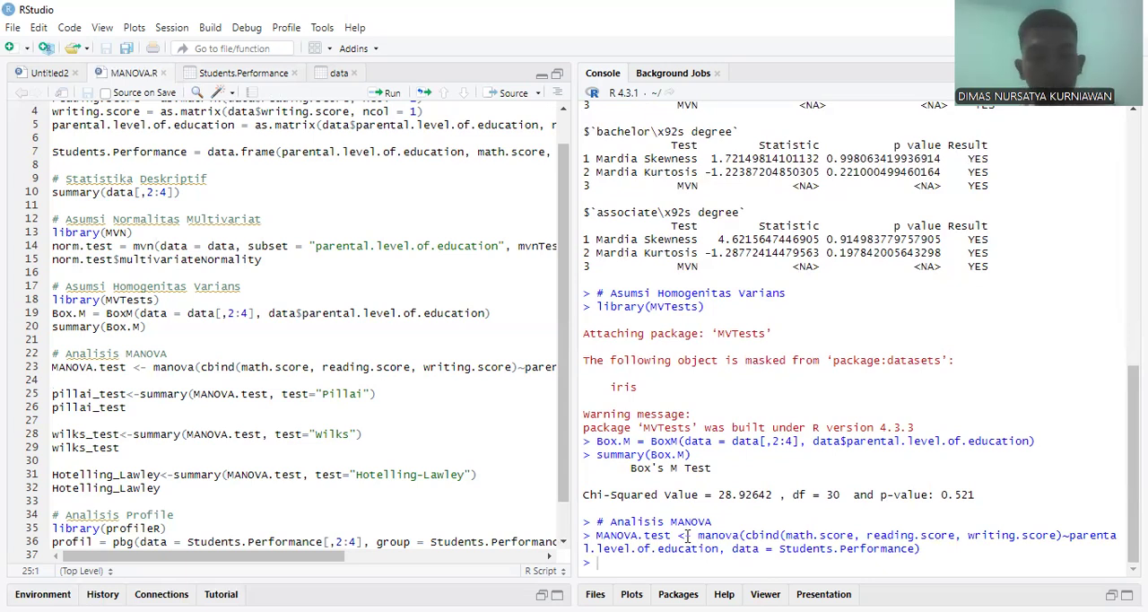
Step: Run the pillai_test summary of MANOVA.test with test="Pillai" and print pillai_test
scroll(139, 414, "down", 1)
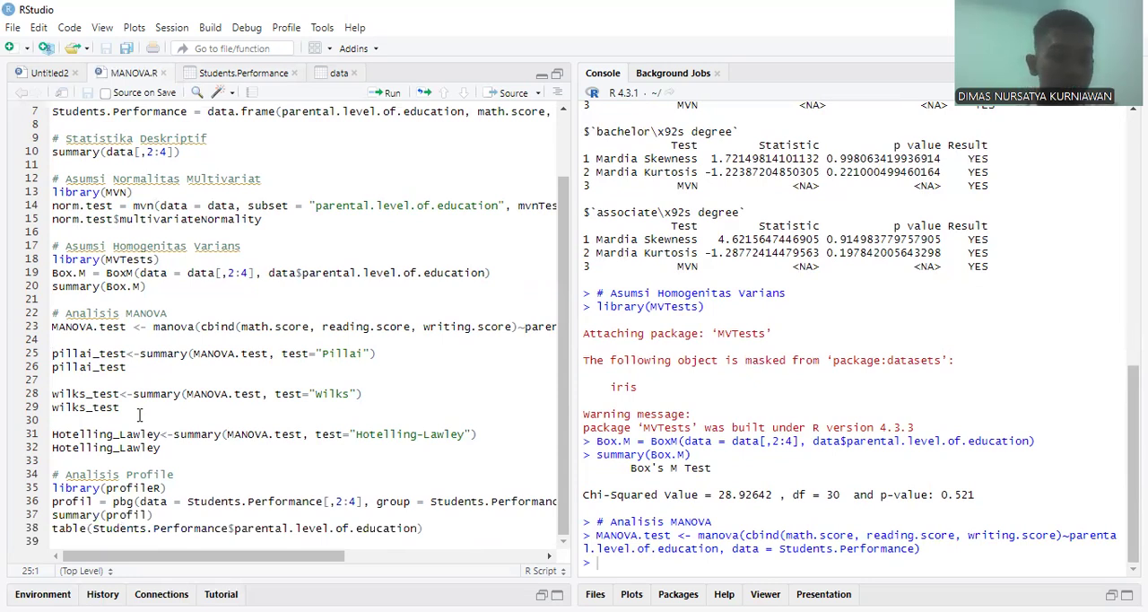
left_click(86, 353)
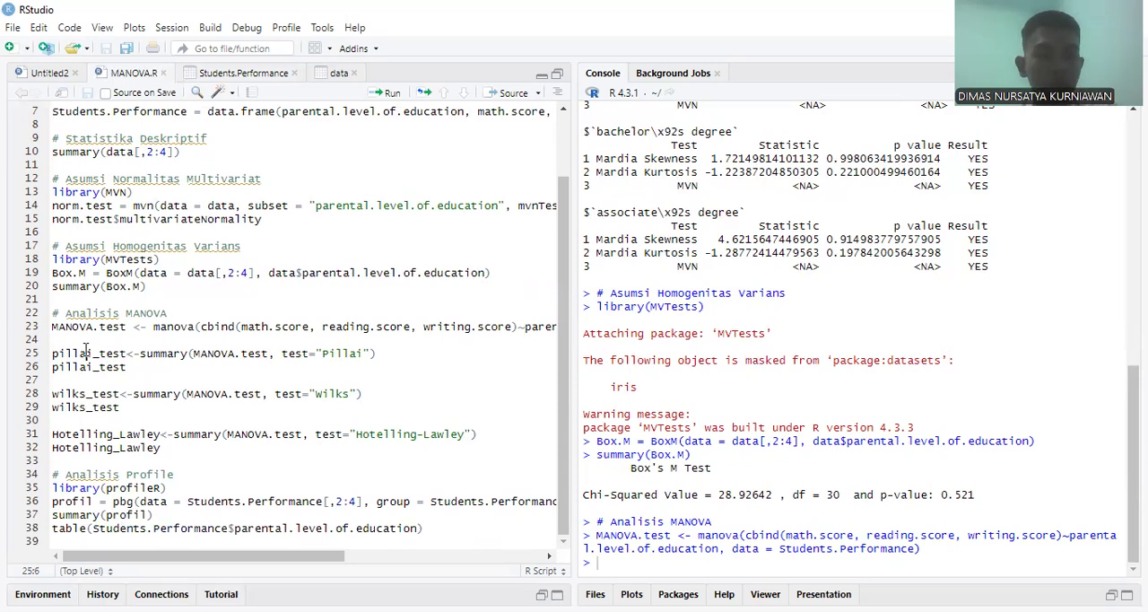
key("Up")
key("Up")
key("Down")
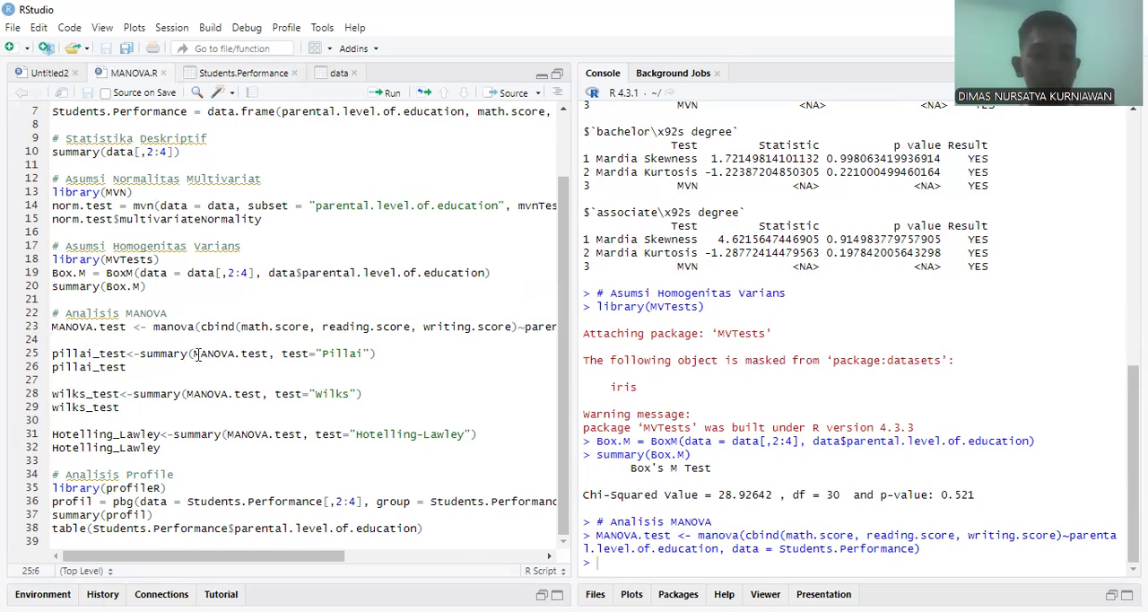
left_click_drag(193, 353, 271, 356)
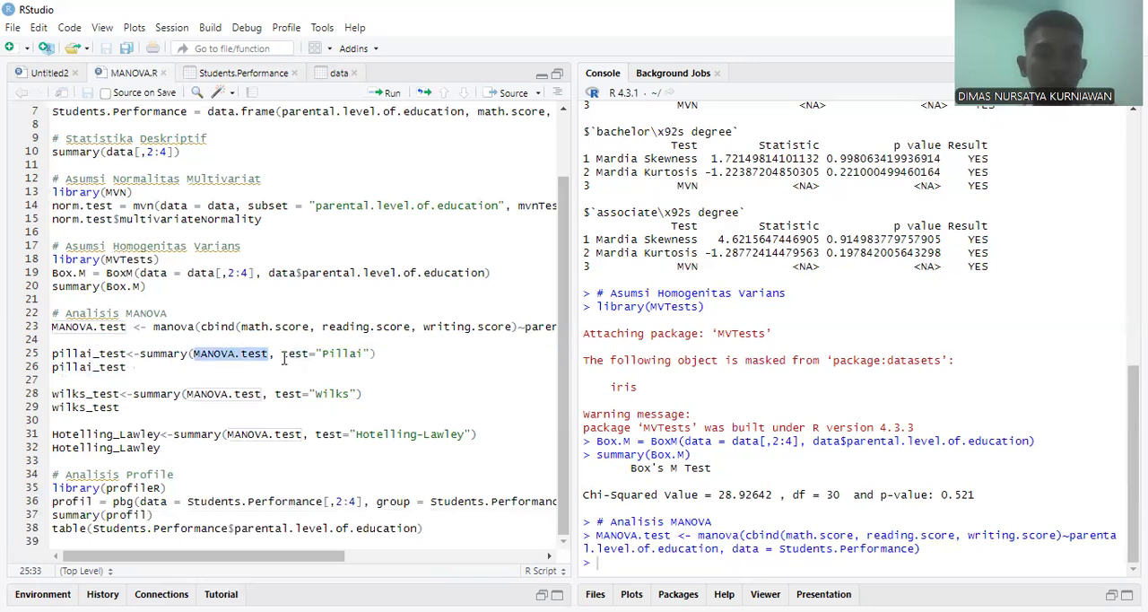
left_click(295, 351)
left_click(390, 357)
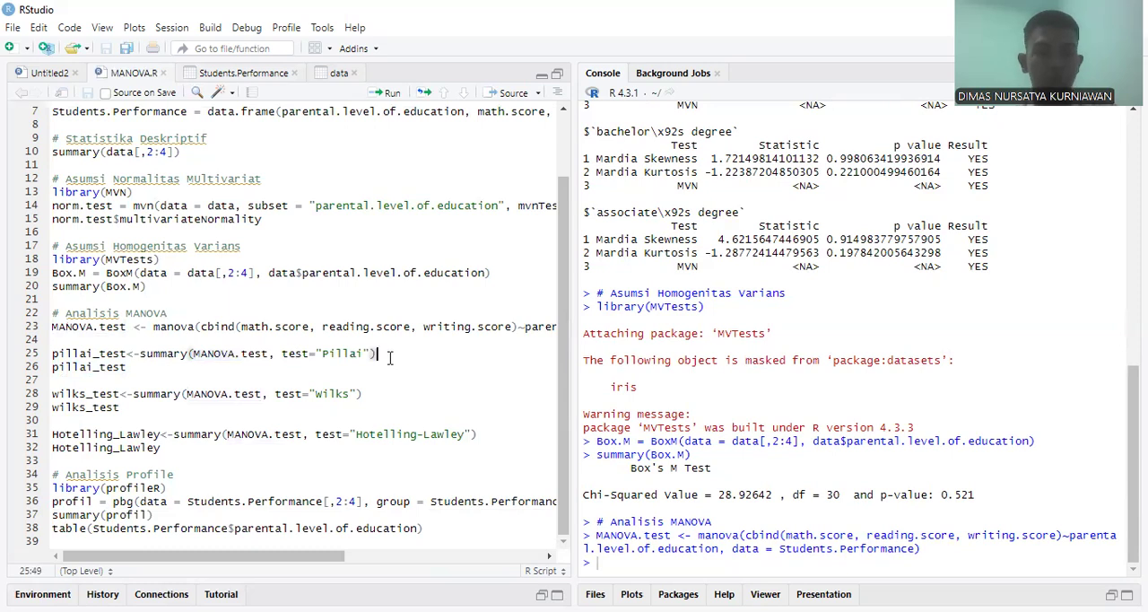
key("ctrl+Return")
key("ctrl+Return")
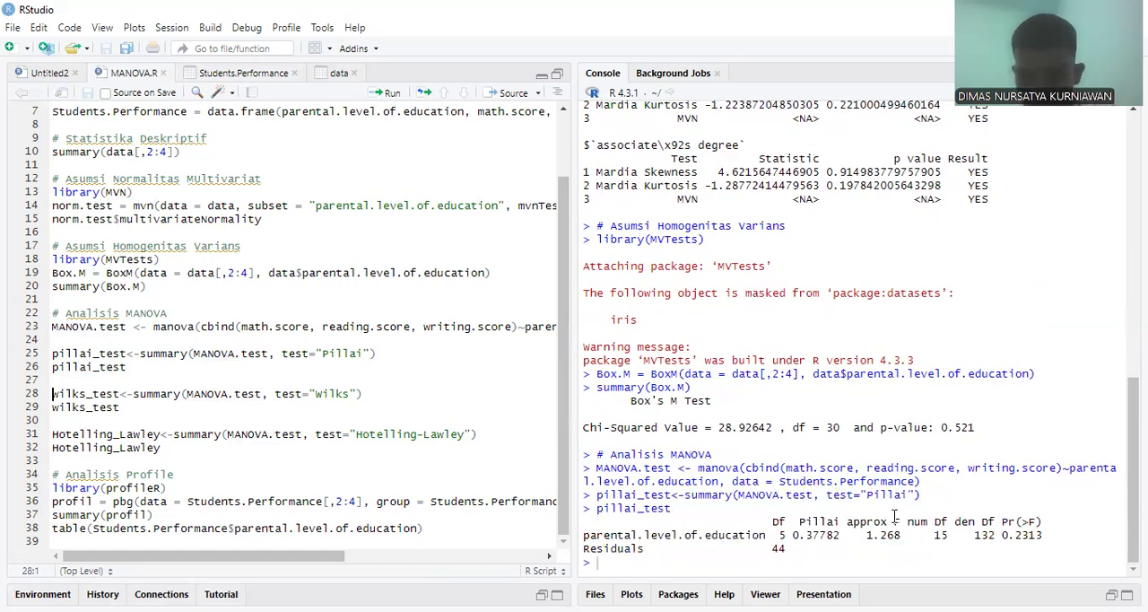
Step: Run the wilks_test summary of MANOVA.test with test="Wilks" and print wilks_test
left_click(139, 408)
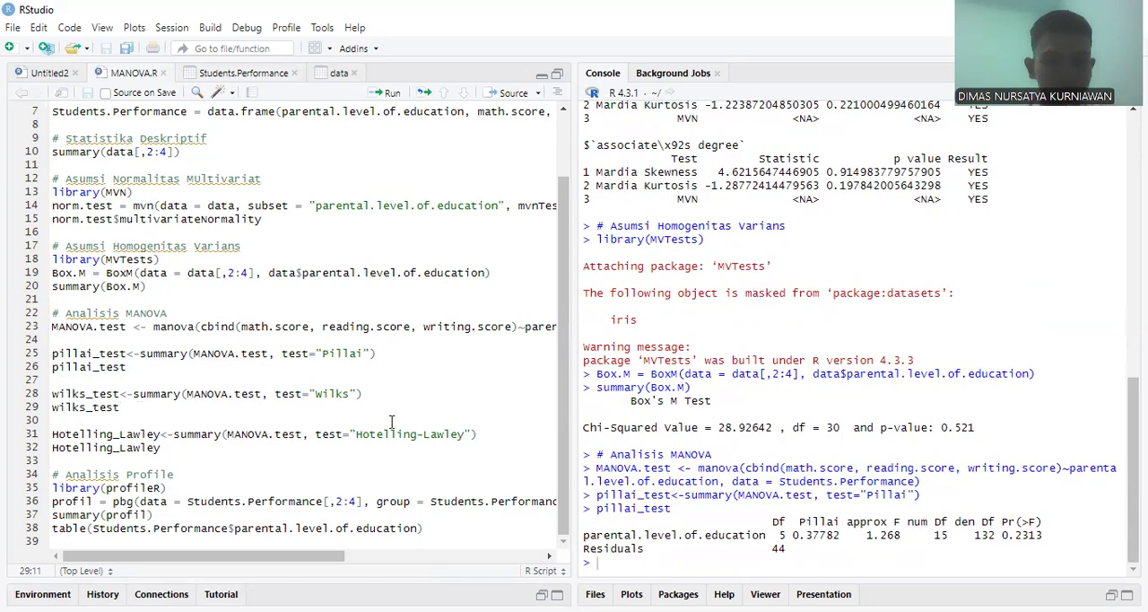
left_click(361, 395)
key("ctrl+Return")
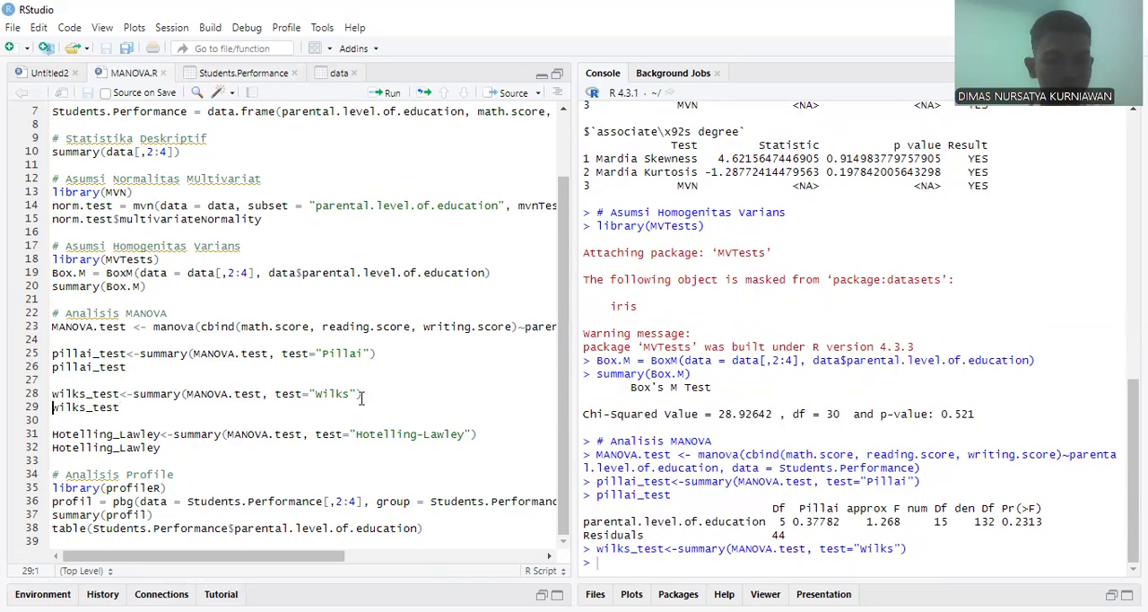
key("ctrl+Return")
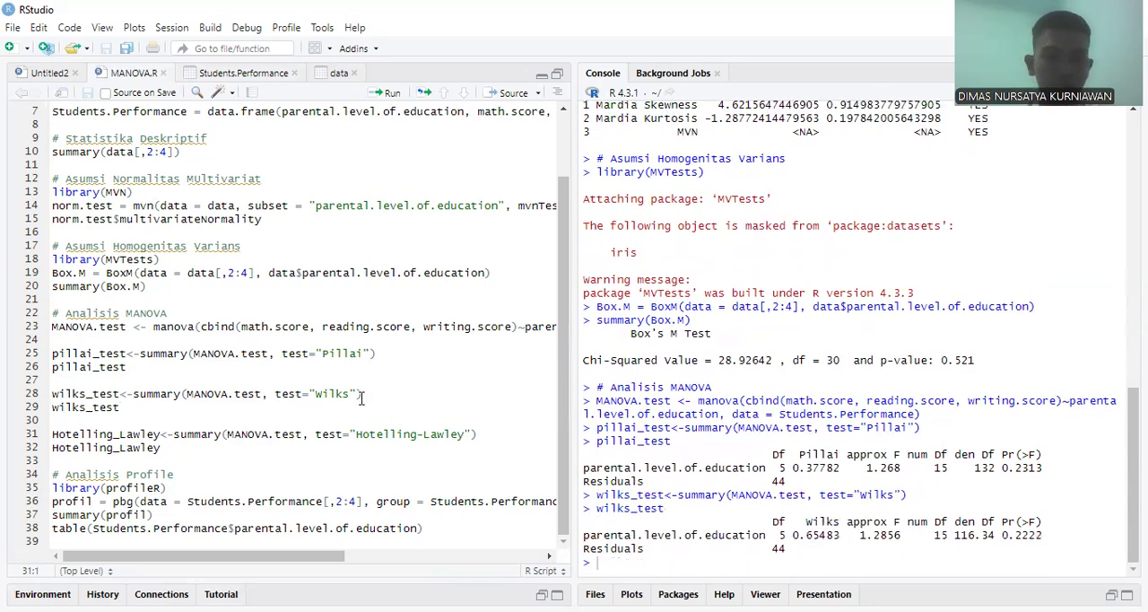
Step: Run and print the Hotelling_Lawley summary with test="Hotelling-Lawley", and check its Pr(>F) value in the console
key("ctrl+Return")
key("ctrl+Return")
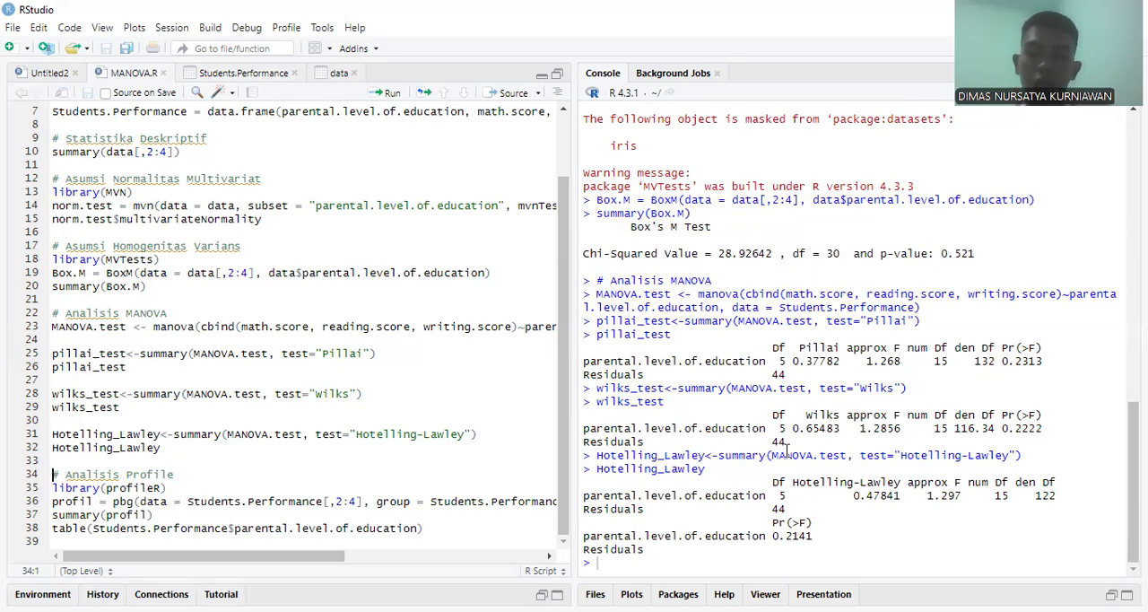
left_click_drag(772, 535, 812, 535)
left_click(813, 535)
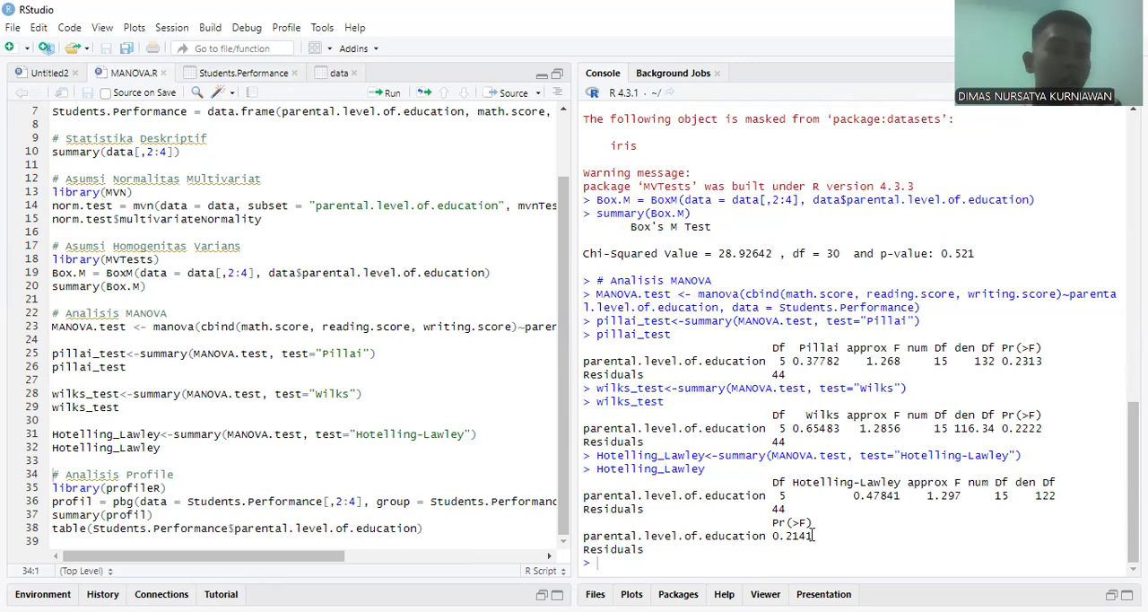
Step: Review the Students.Performance table's parental education levels and its math, reading and writing score columns
left_click(252, 76)
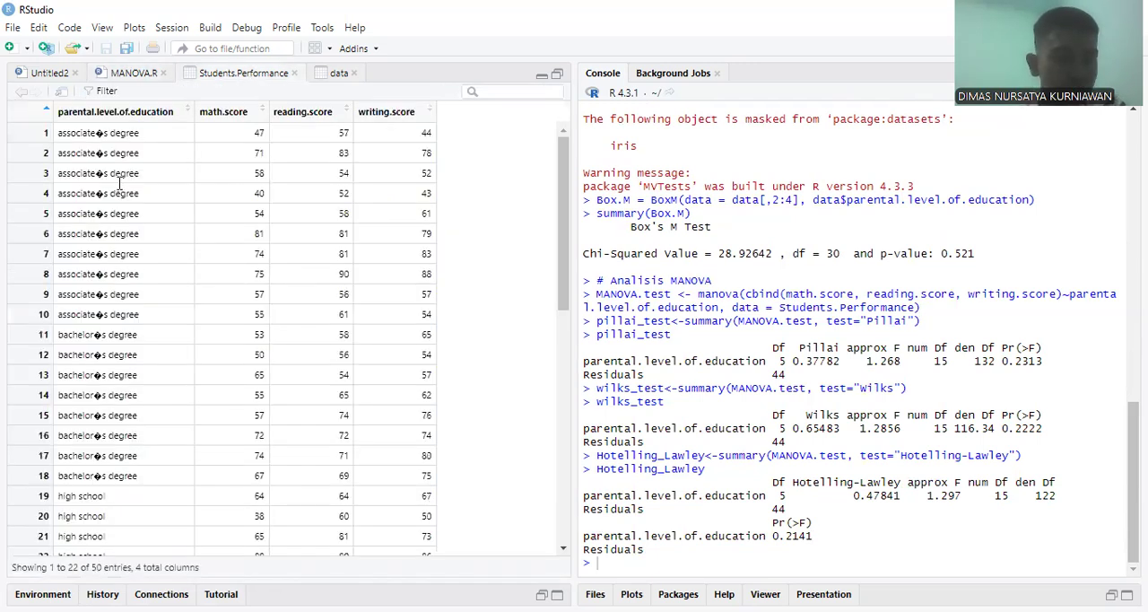
scroll(123, 269, "down", 5)
scroll(127, 342, "down", 5)
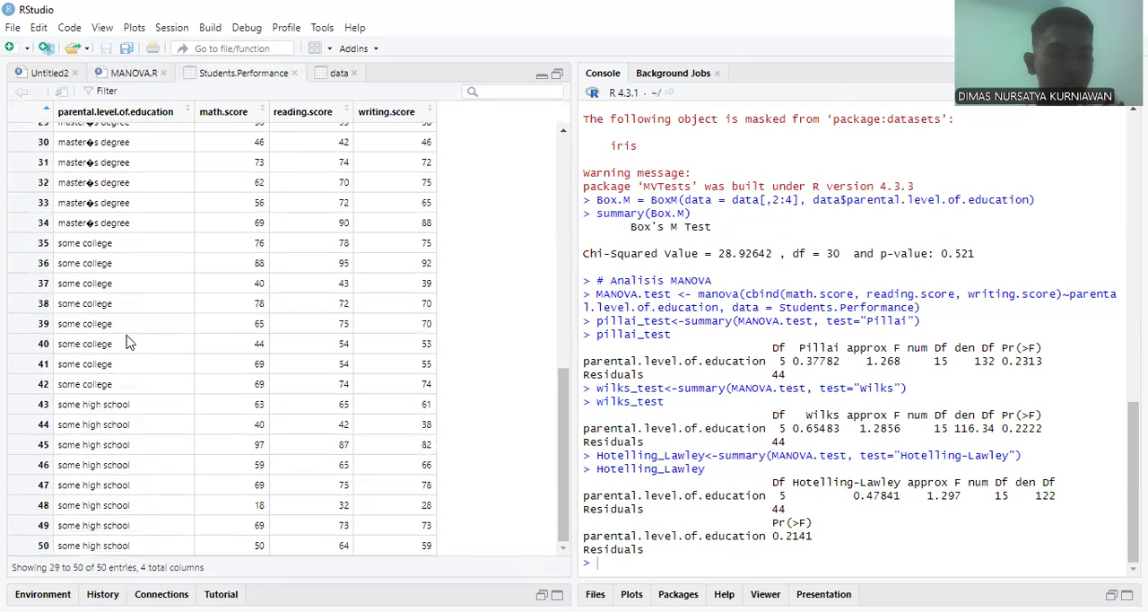
scroll(101, 226, "up", 10)
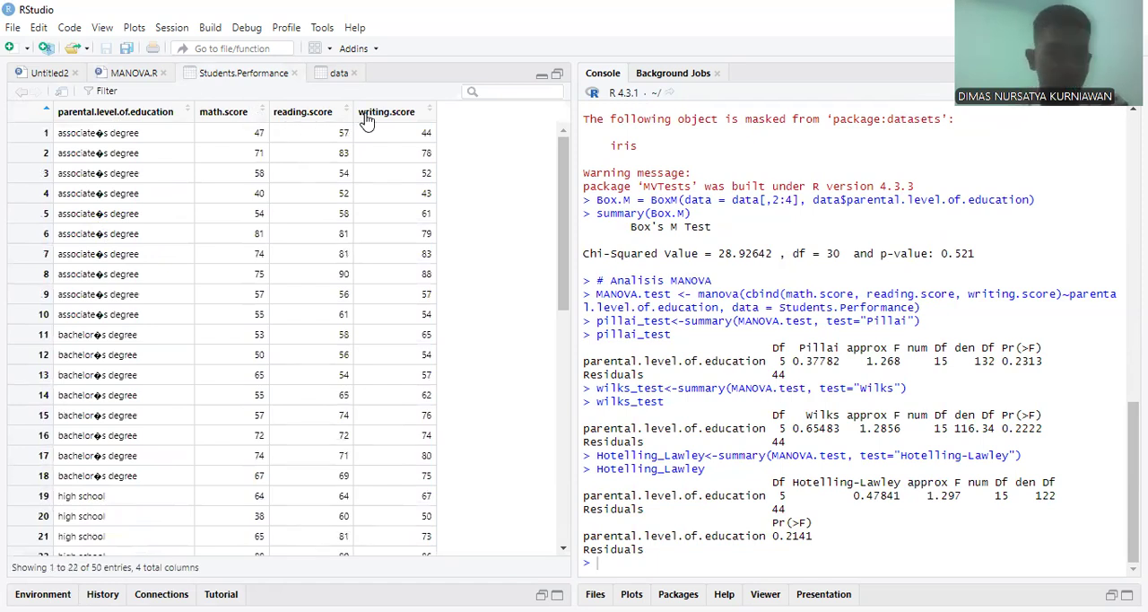
Step: Return to the MANOVA.R script and place the cursor at the end of the "# Analisis Profile" heading
left_click(139, 74)
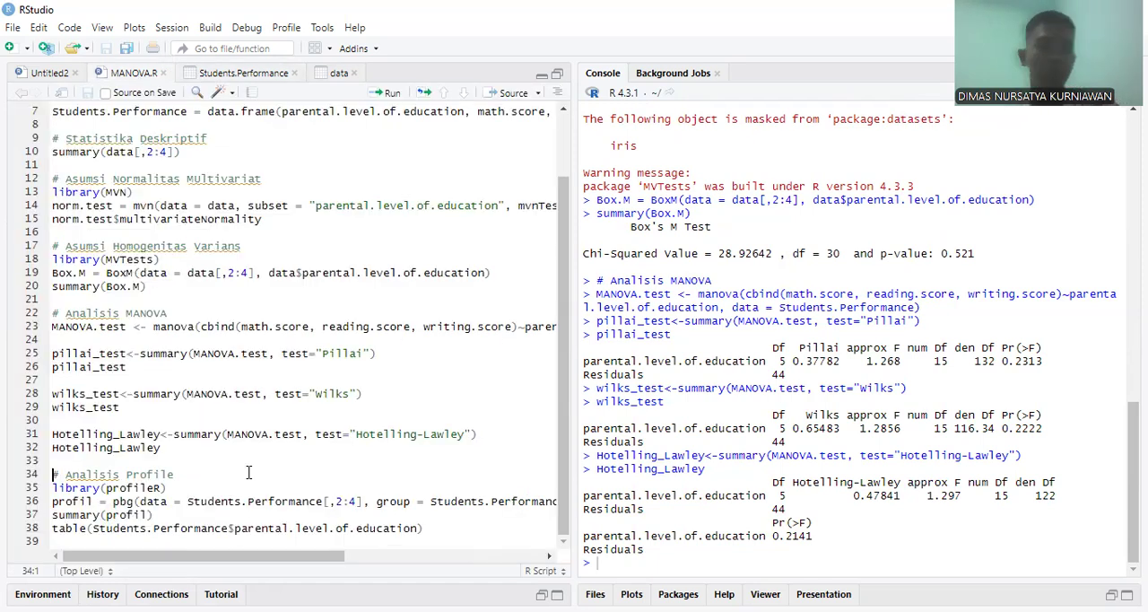
left_click(210, 474)
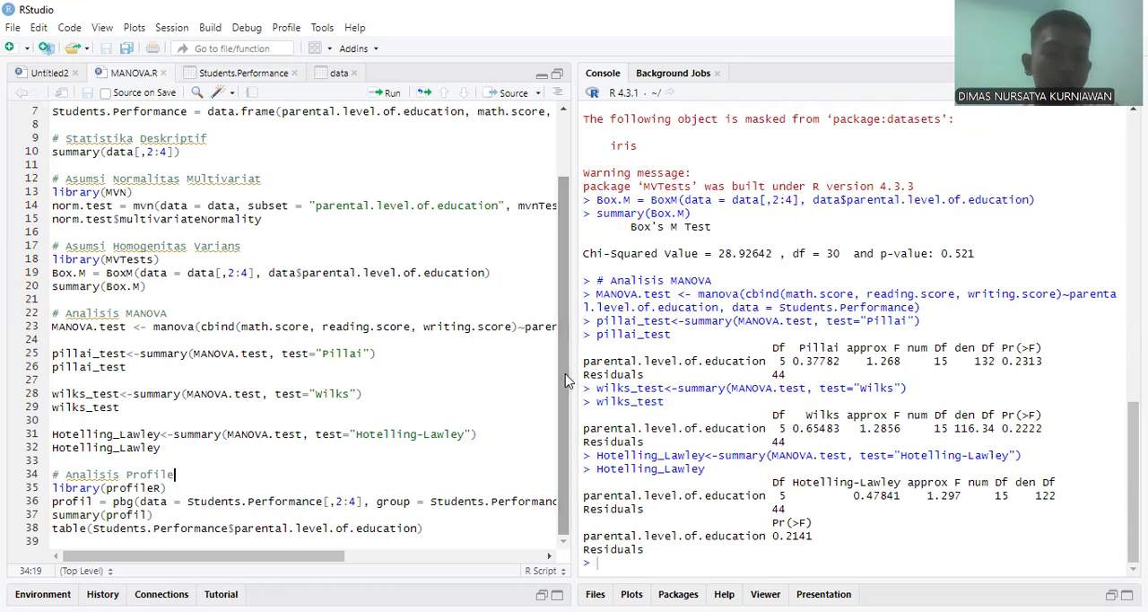
left_click_drag(266, 555, 34, 584)
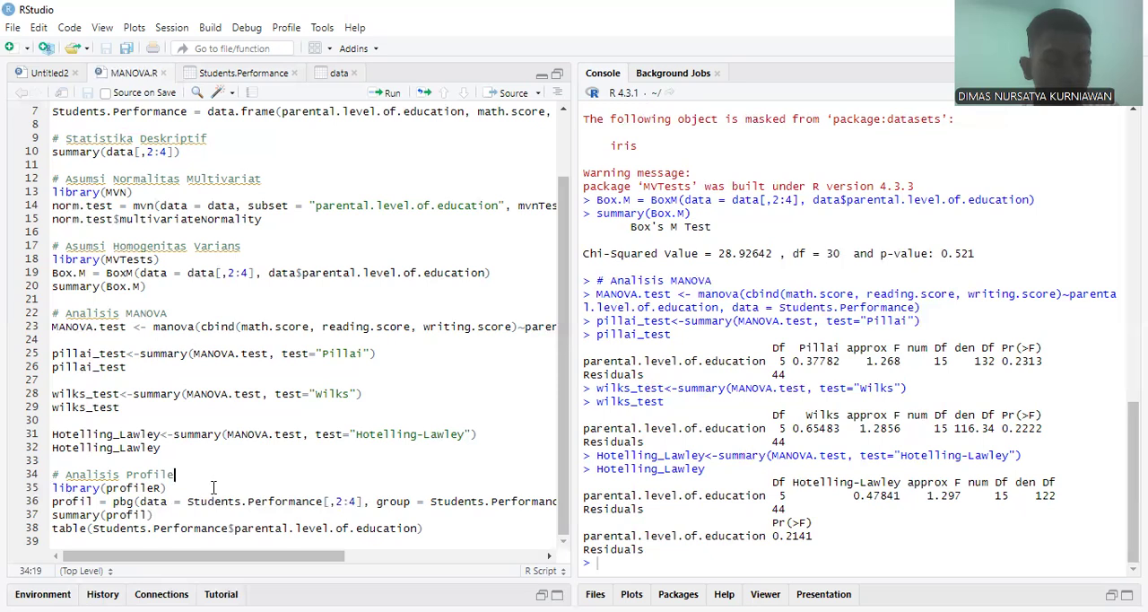